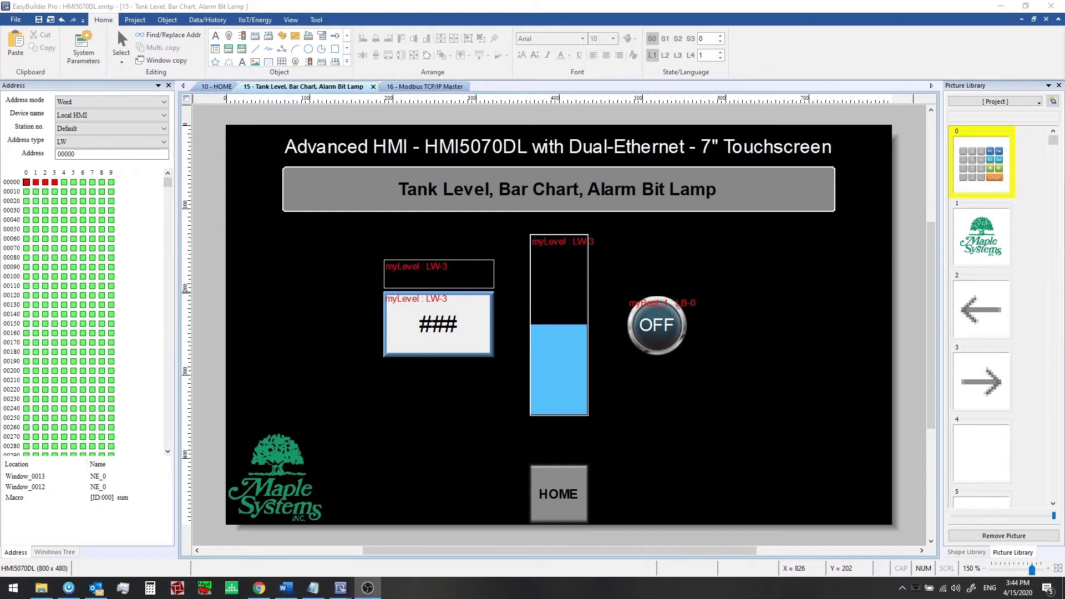
# Change the address usage view from Word to Bit so LB addresses are listed
pyautogui.click(79, 186)
pyautogui.click(102, 102)
pyautogui.click(102, 113)
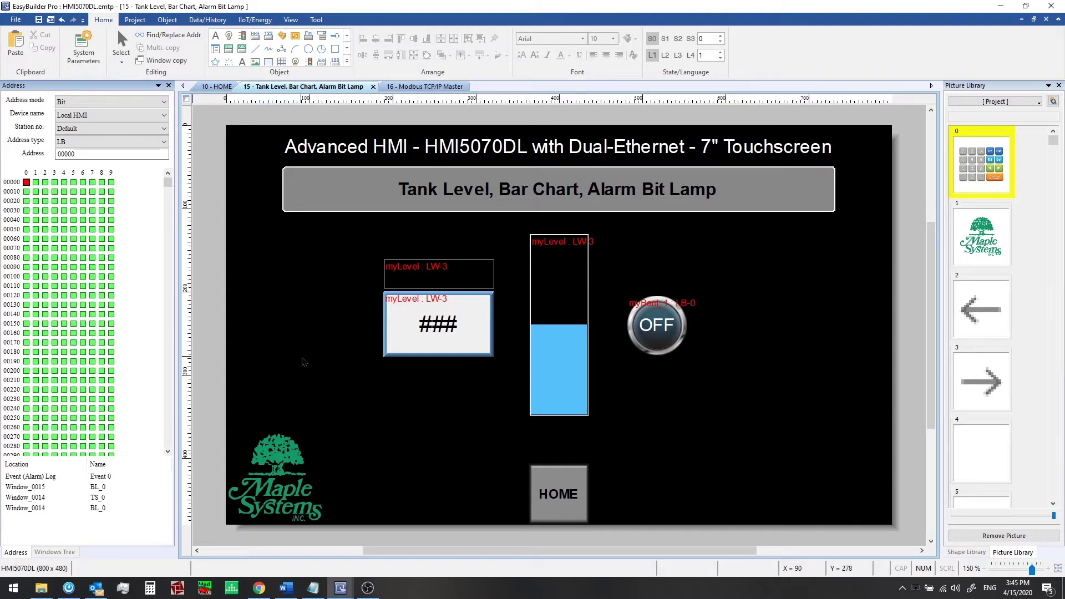
# Find Modbus TCP Master in the Maple Systems Controller Information Sheets and open its PDF
pyautogui.click(258, 588)
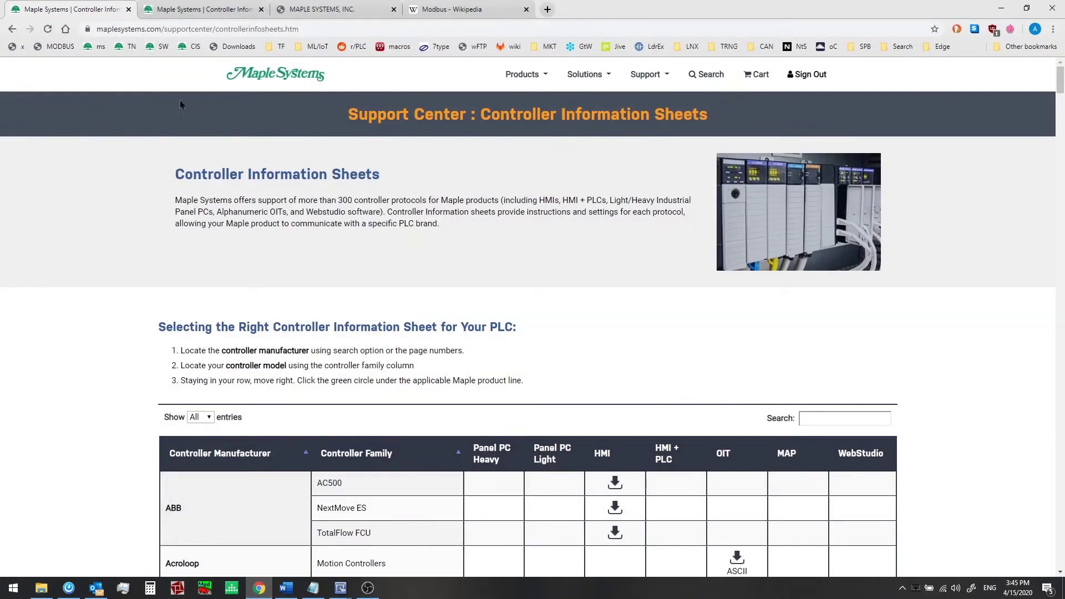
pyautogui.moveTo(670, 73)
pyautogui.scroll(-4, 148, 227)
pyautogui.scroll(-2, 139, 230)
pyautogui.scroll(-8, 139, 234)
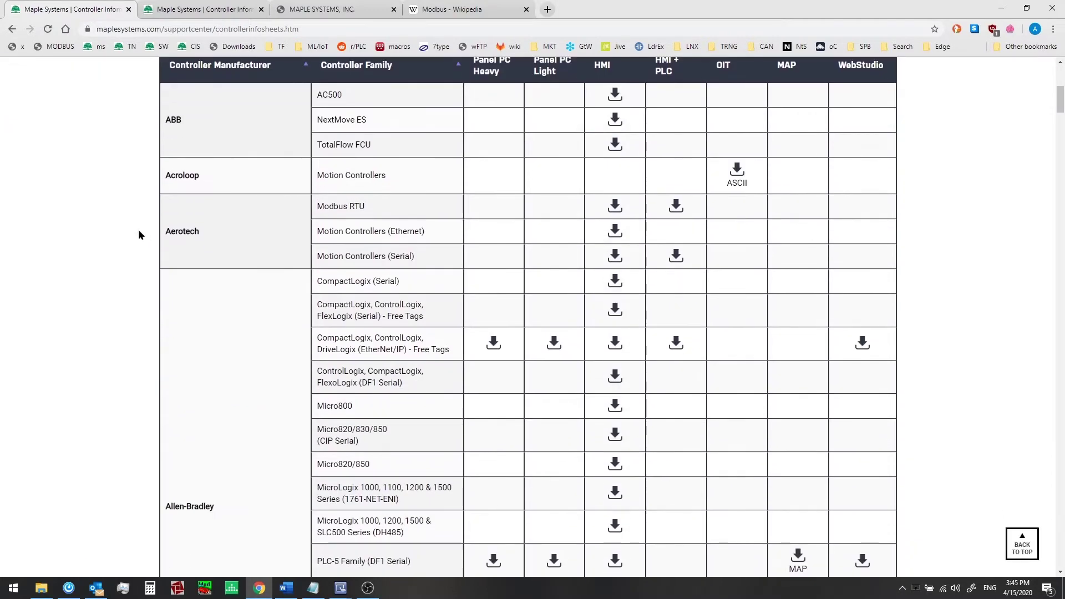
pyautogui.scroll(-10, 138, 235)
pyautogui.scroll(-9, 138, 229)
pyautogui.press('Home')
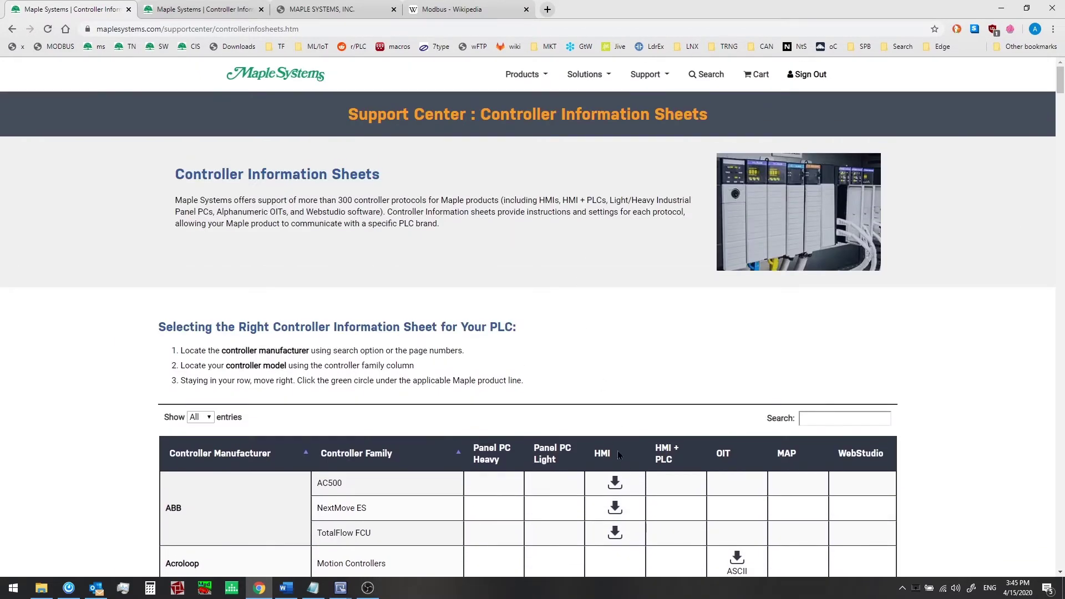
pyautogui.scroll(-3, 609, 437)
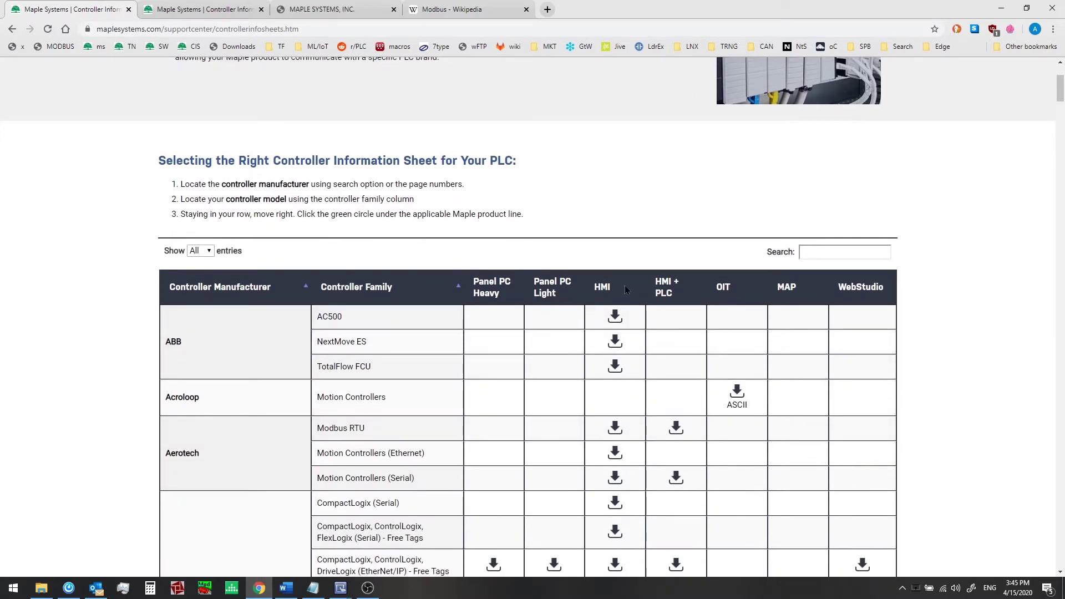
pyautogui.scroll(3, 620, 285)
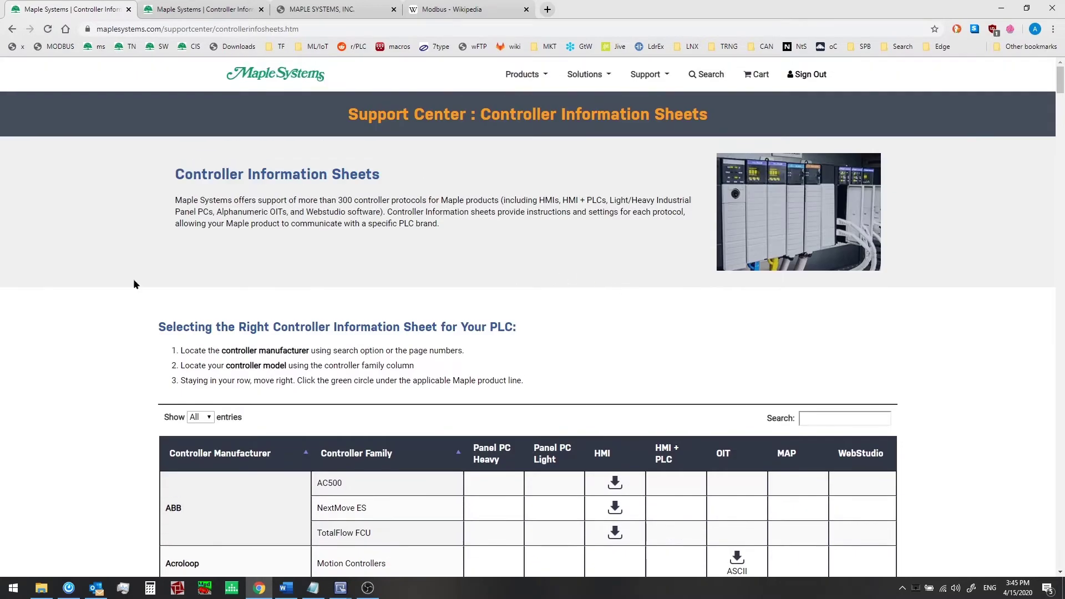
pyautogui.click(166, 11)
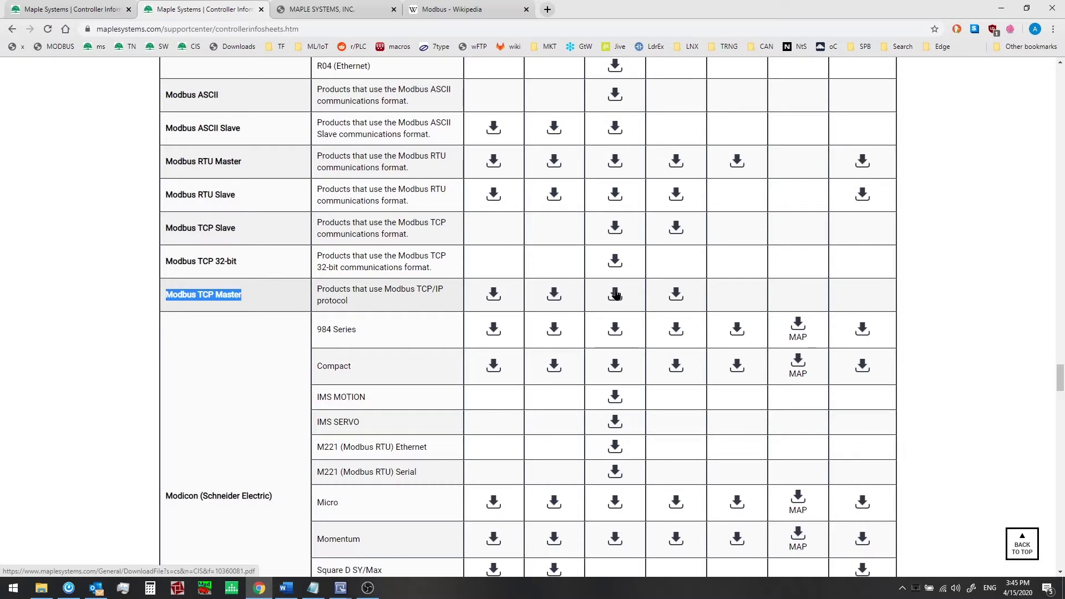
pyautogui.click(354, 7)
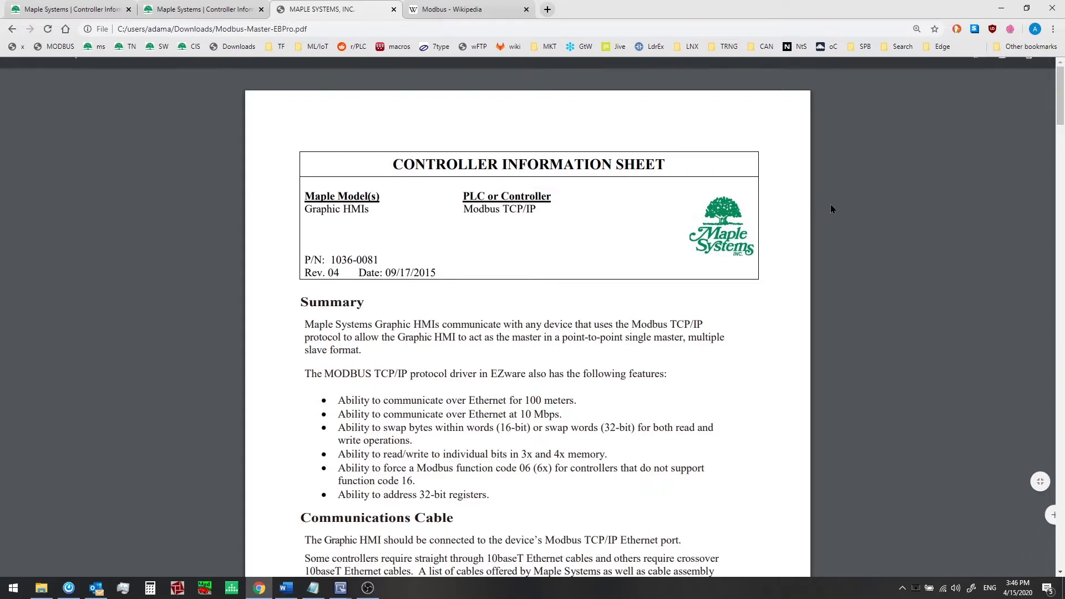
# Scroll the Modbus PDF to page 4's EZware Settings table and highlight port 502
pyautogui.scroll(-3, 820, 216)
pyautogui.scroll(-3, 820, 218)
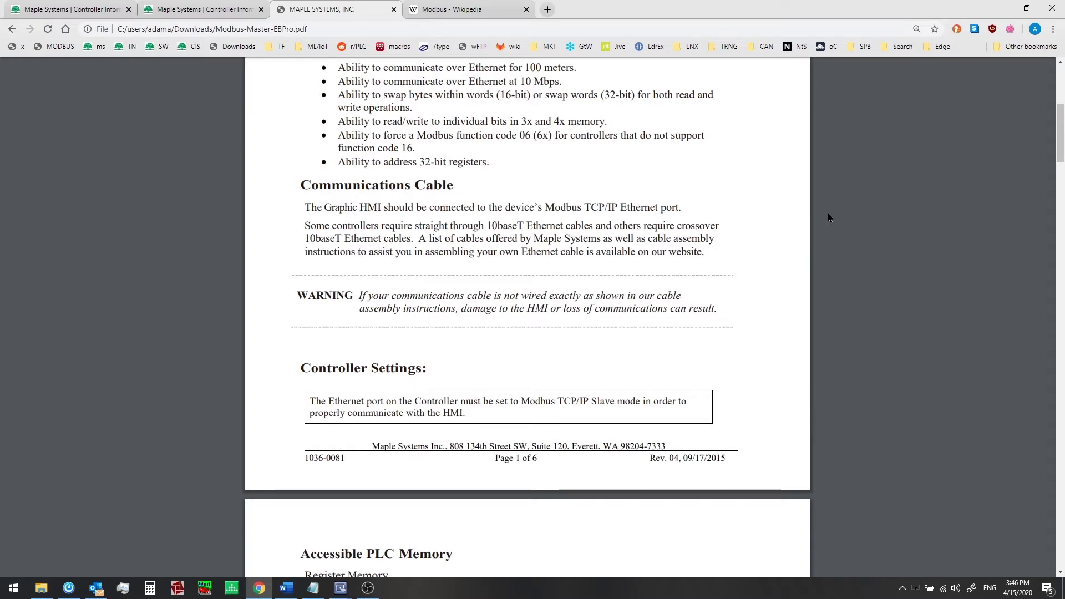
pyautogui.scroll(-3, 825, 208)
pyautogui.scroll(-5, 825, 206)
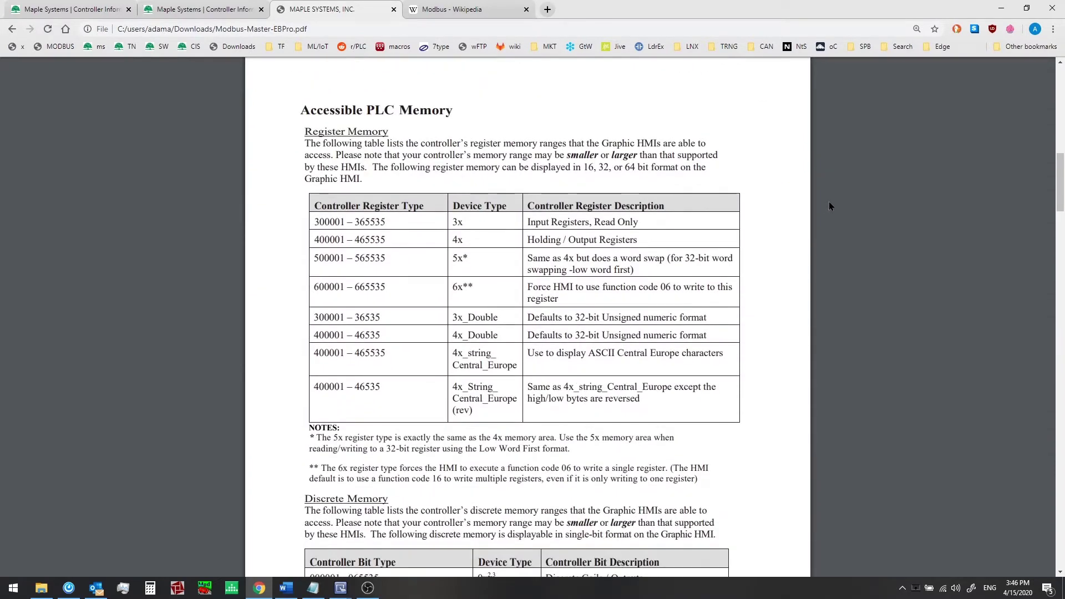
pyautogui.scroll(-1, 829, 206)
pyautogui.scroll(-6, 829, 206)
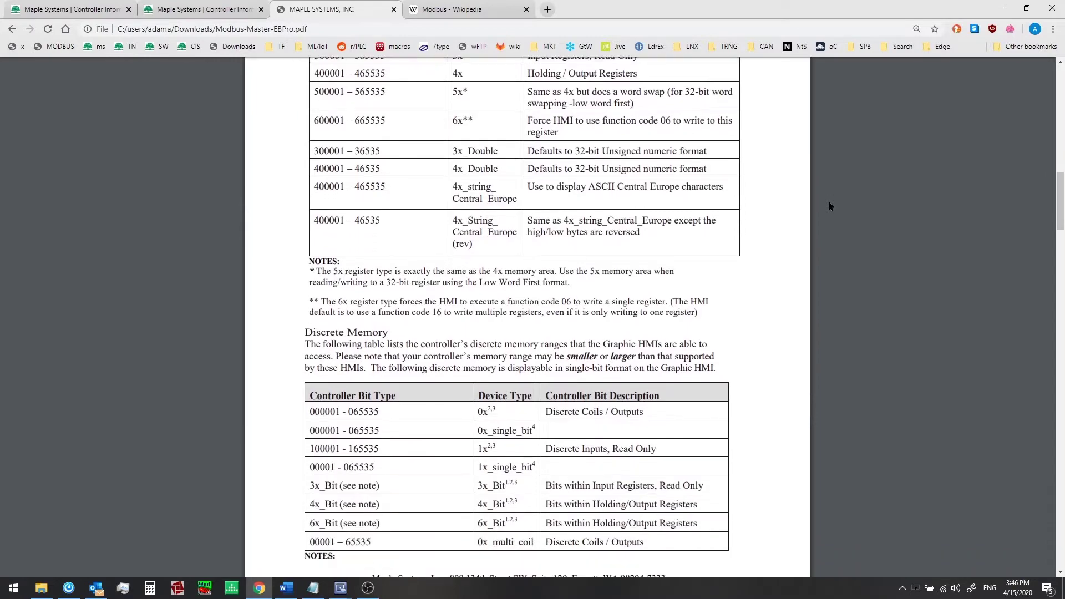
pyautogui.scroll(-6, 828, 206)
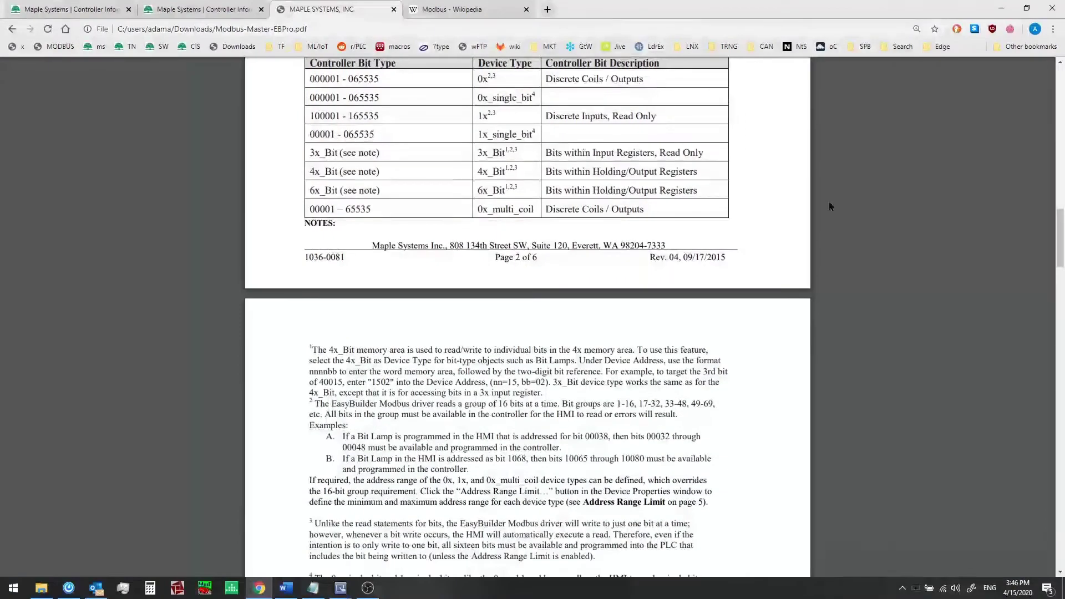
pyautogui.scroll(-6, 828, 205)
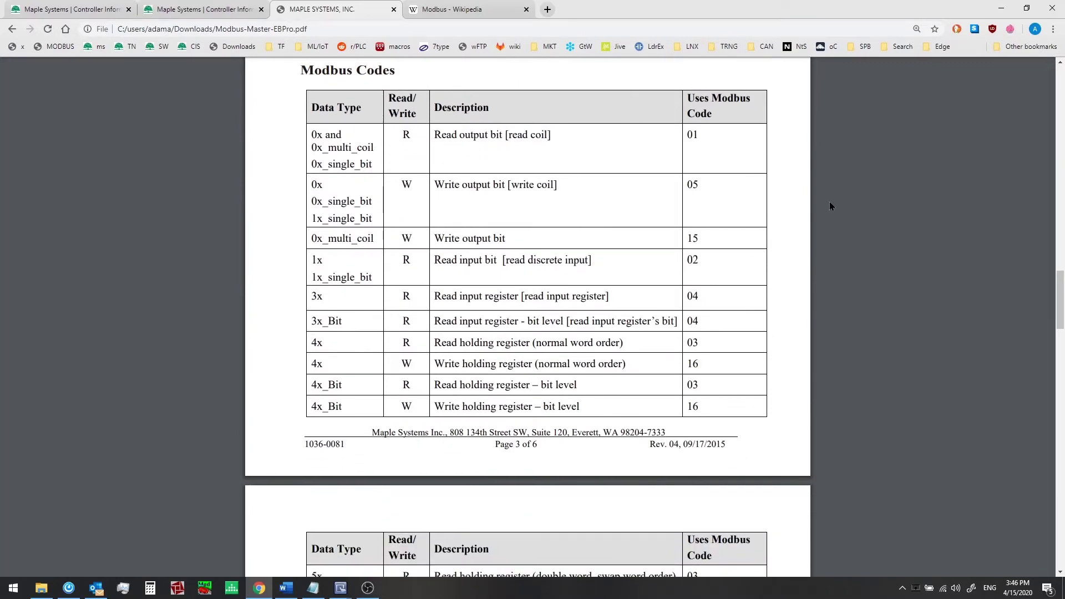
pyautogui.scroll(-7, 830, 206)
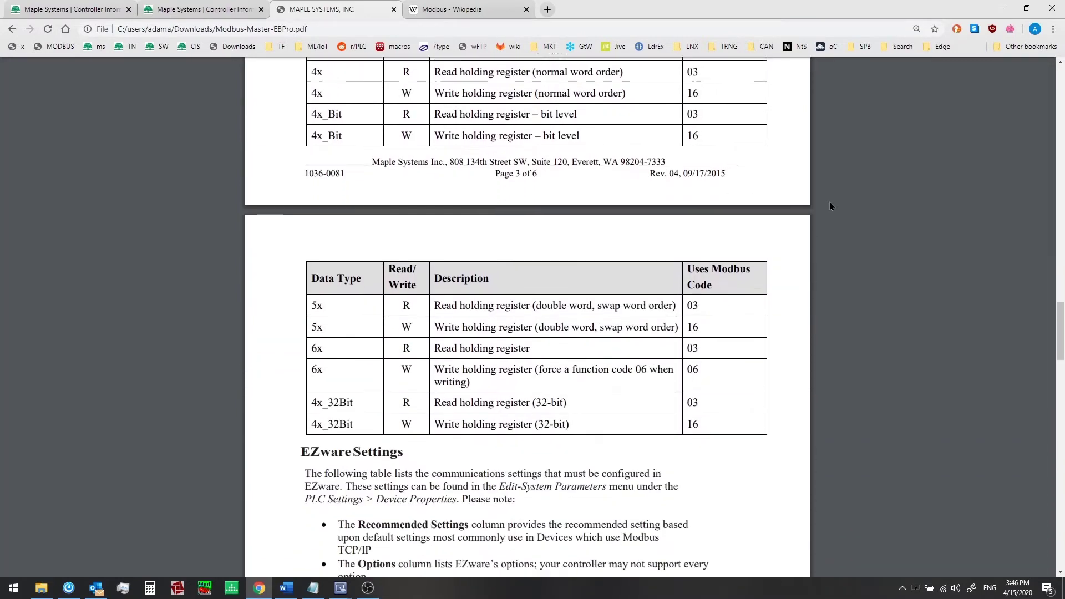
pyautogui.scroll(-6, 829, 206)
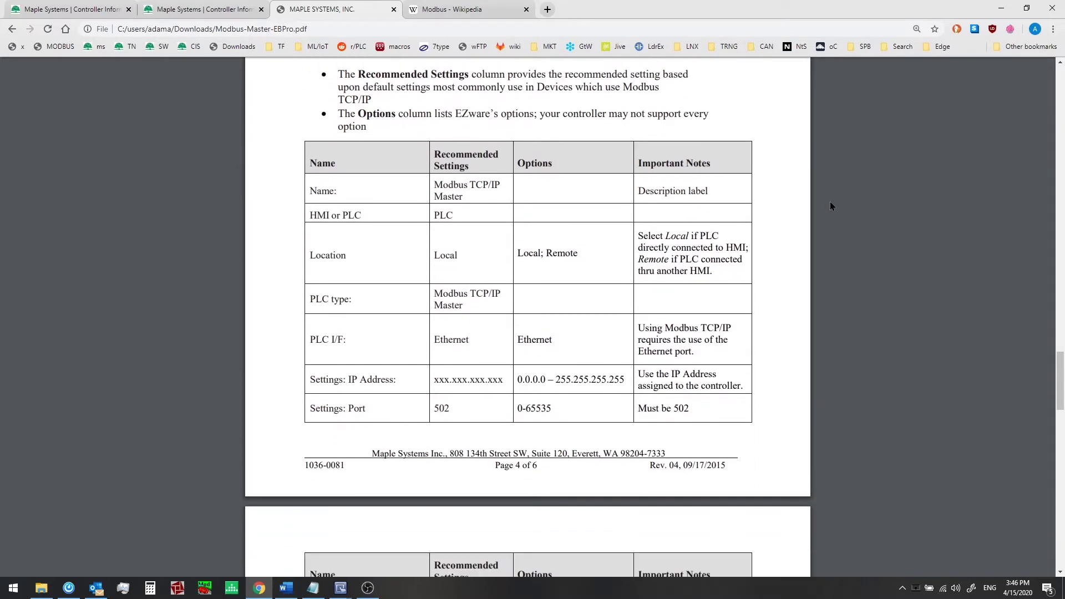
pyautogui.scroll(-1, 832, 244)
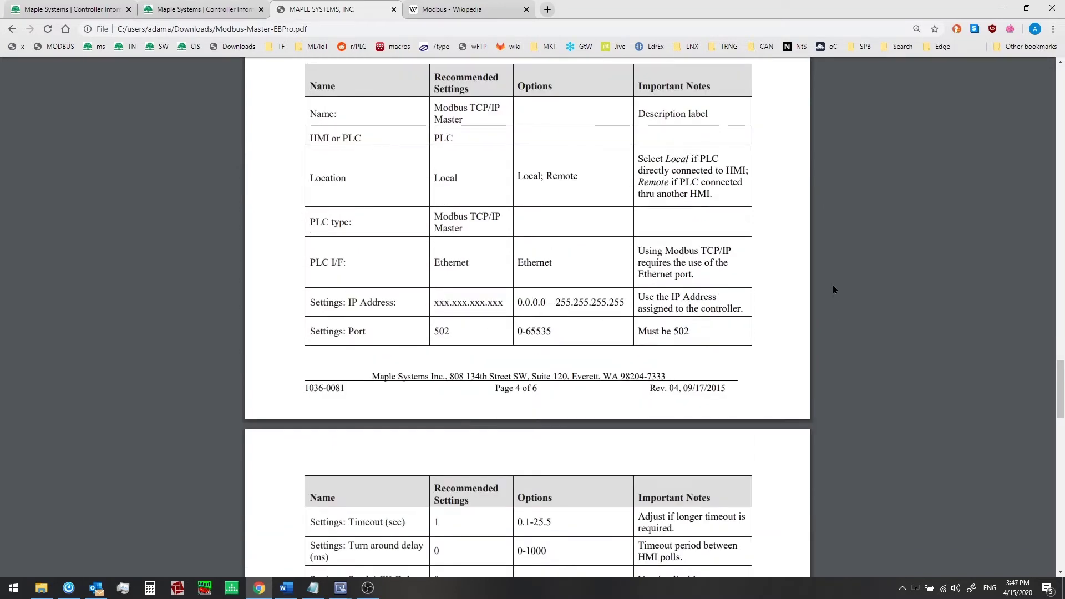
pyautogui.moveTo(450, 331); pyautogui.dragTo(432, 329)
pyautogui.click(460, 328)
# In EasyBuilder Pro, open System Parameters and start a new device on the Device tab
pyautogui.moveTo(340, 589)
pyautogui.click(292, 548)
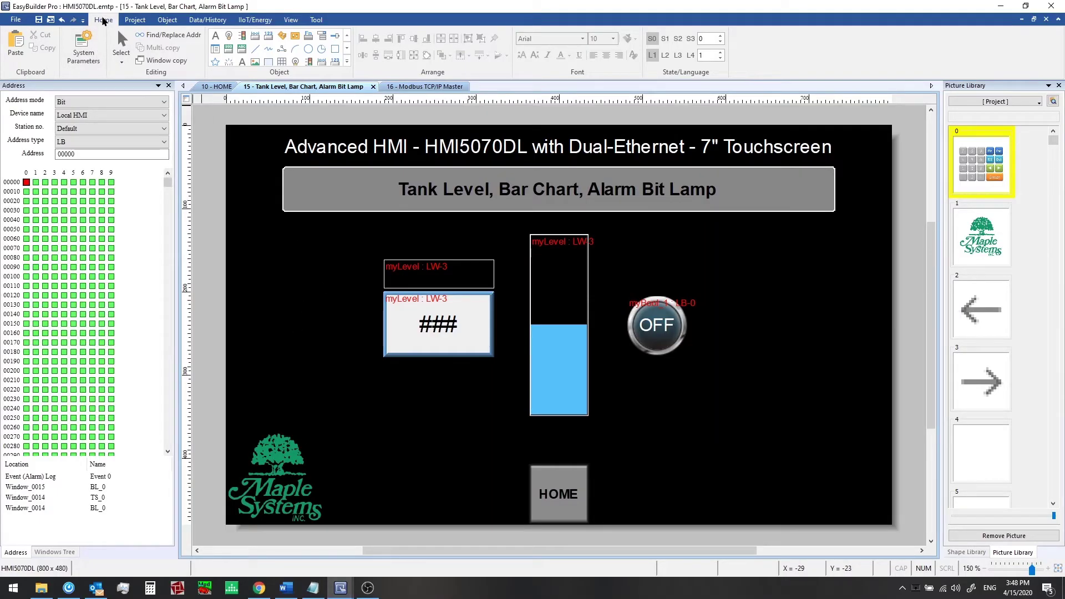
pyautogui.click(88, 45)
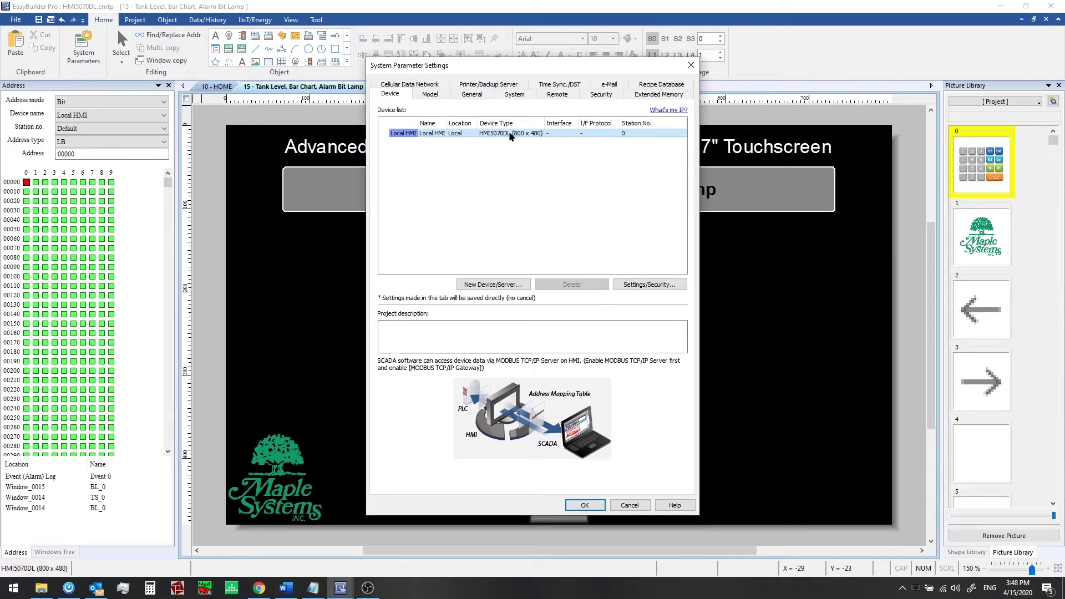
pyautogui.click(520, 286)
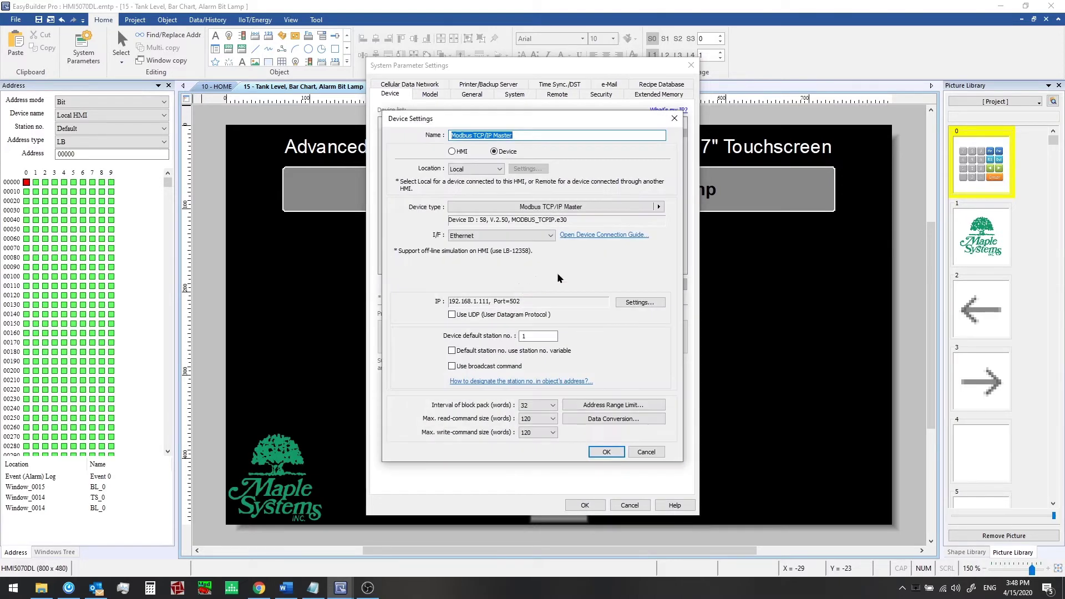
# Set the device type to Modbus TCP/IP Master on the Ethernet interface
pyautogui.click(659, 207)
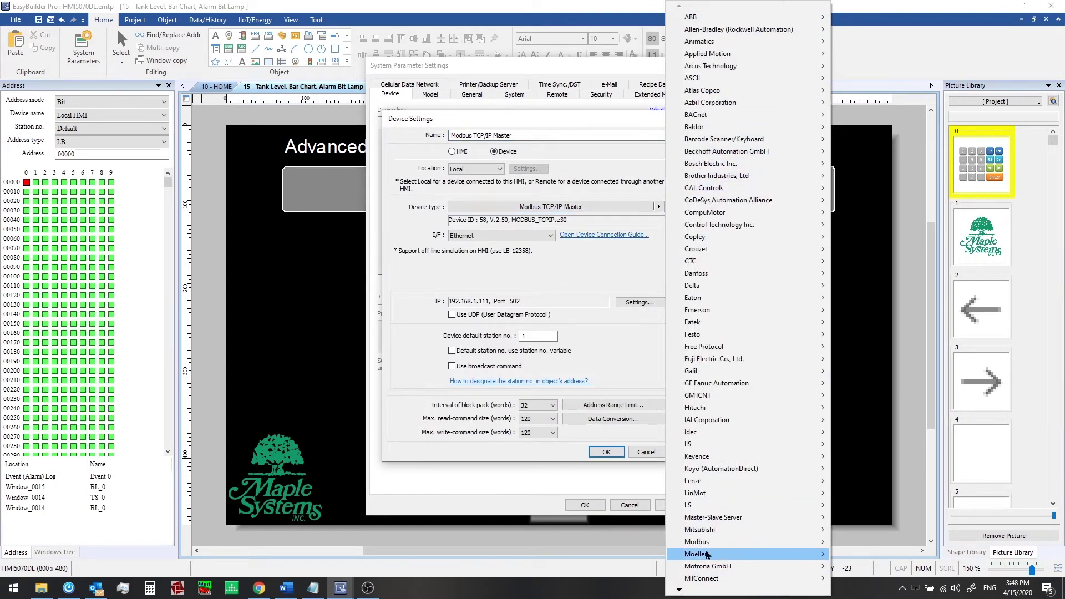
pyautogui.moveTo(710, 541)
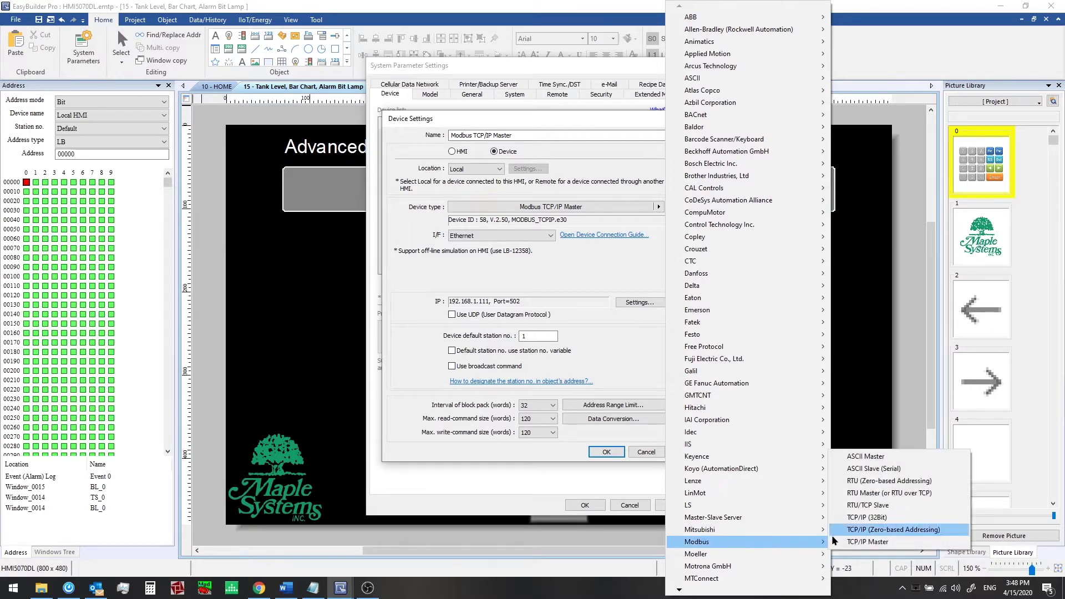
pyautogui.click(899, 543)
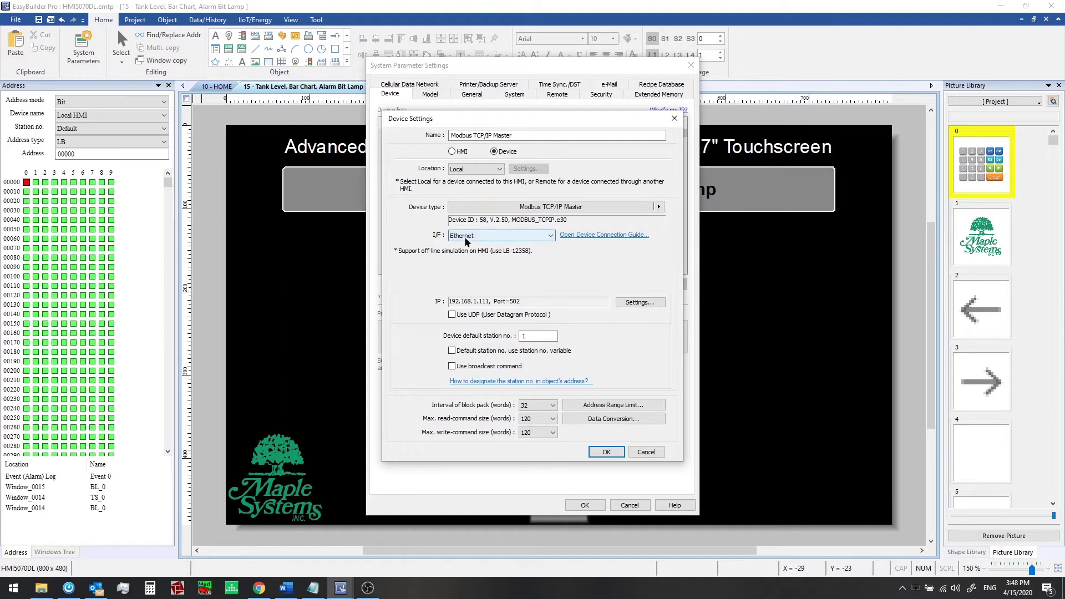
pyautogui.click(450, 239)
pyautogui.click(487, 234)
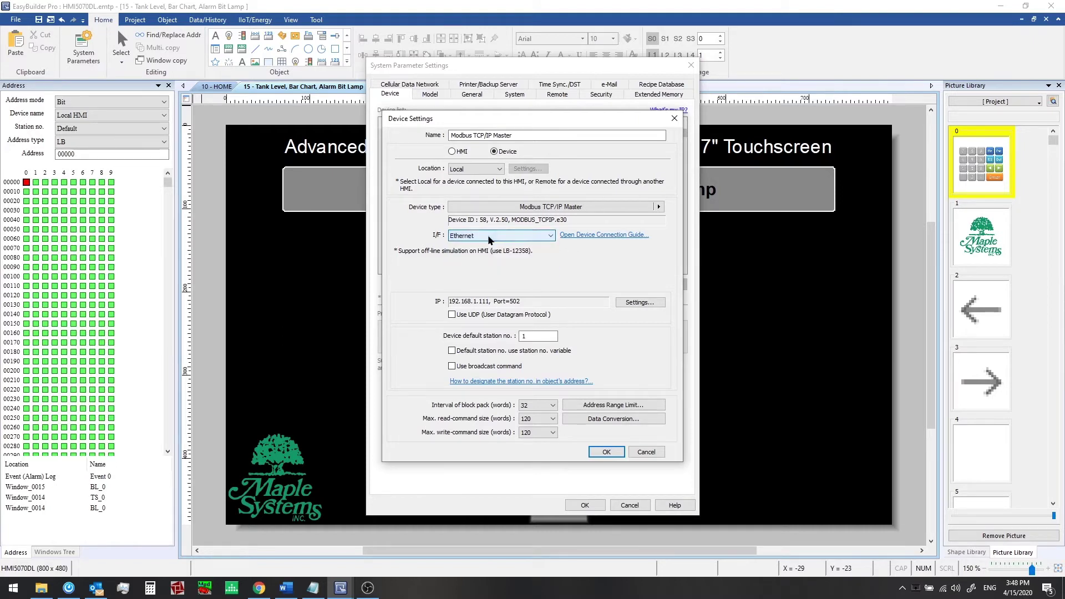
pyautogui.click(657, 302)
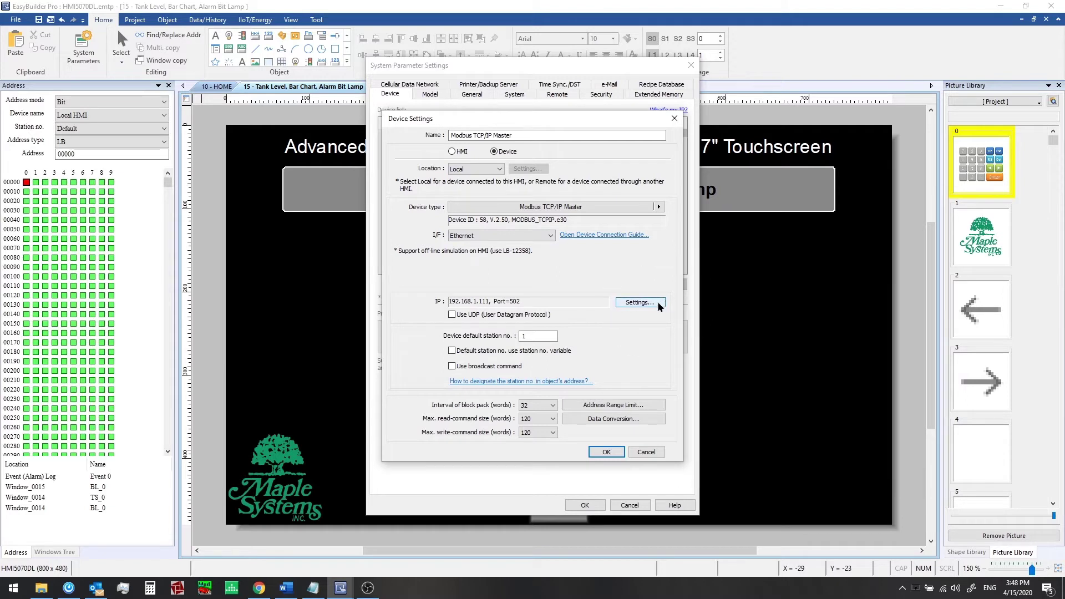
# Enter 127.0.0.1 as the device's IP address
pyautogui.click(656, 303)
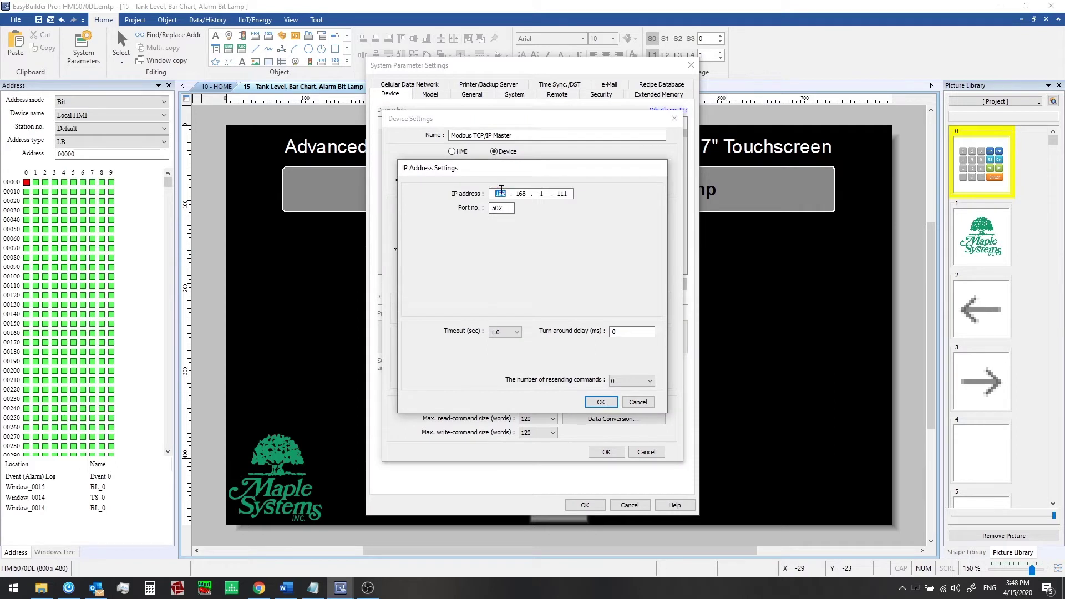
pyautogui.write('1270')
pyautogui.press('Tab')
pyautogui.doubleClick(542, 193)
pyautogui.write('0')
pyautogui.doubleClick(563, 195)
pyautogui.write('1')
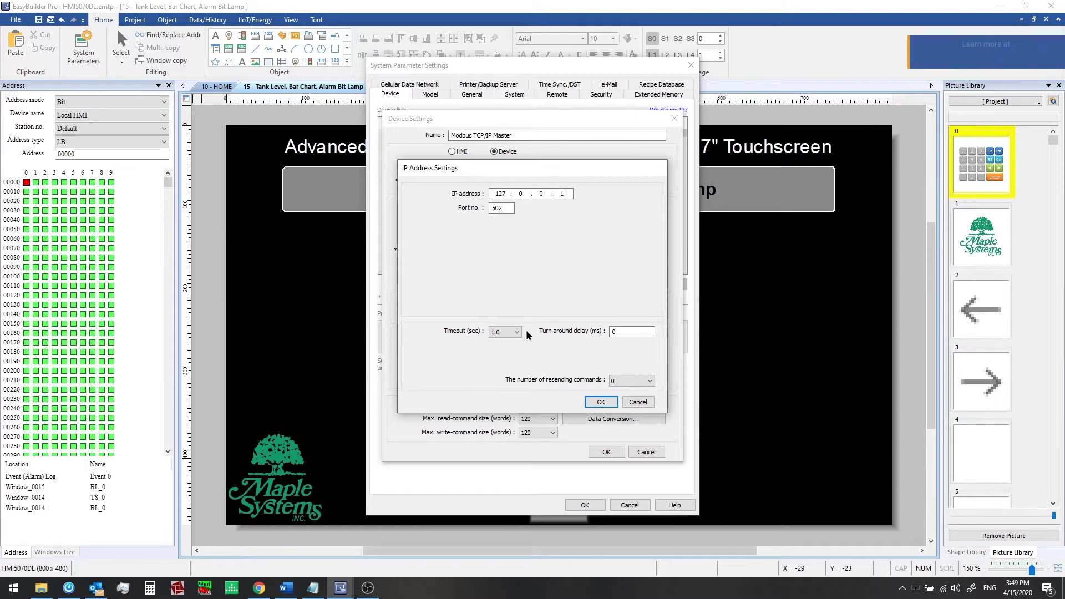
# Keep port 502 and turnaround delay 0, then add the device to the list
pyautogui.click(632, 332)
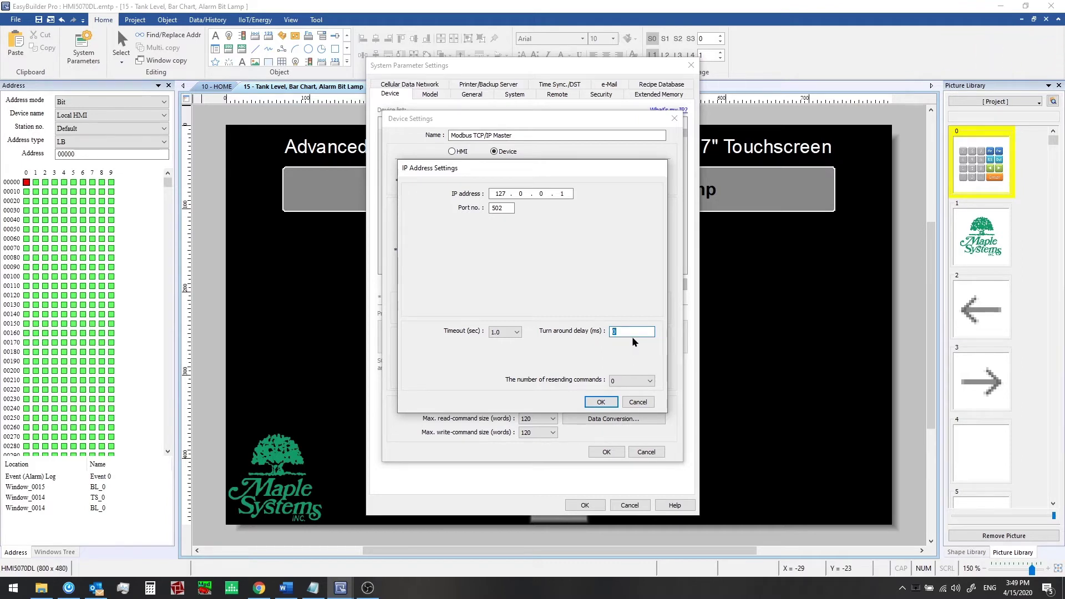
pyautogui.write('5')
pyautogui.write('0')
pyautogui.click(601, 401)
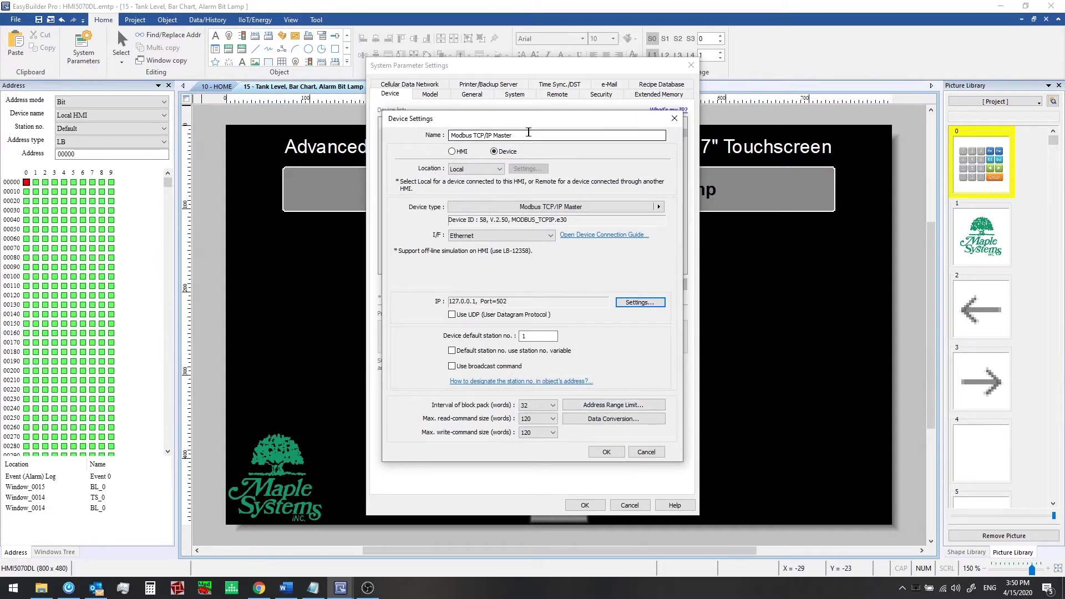
pyautogui.moveTo(513, 135); pyautogui.dragTo(409, 135)
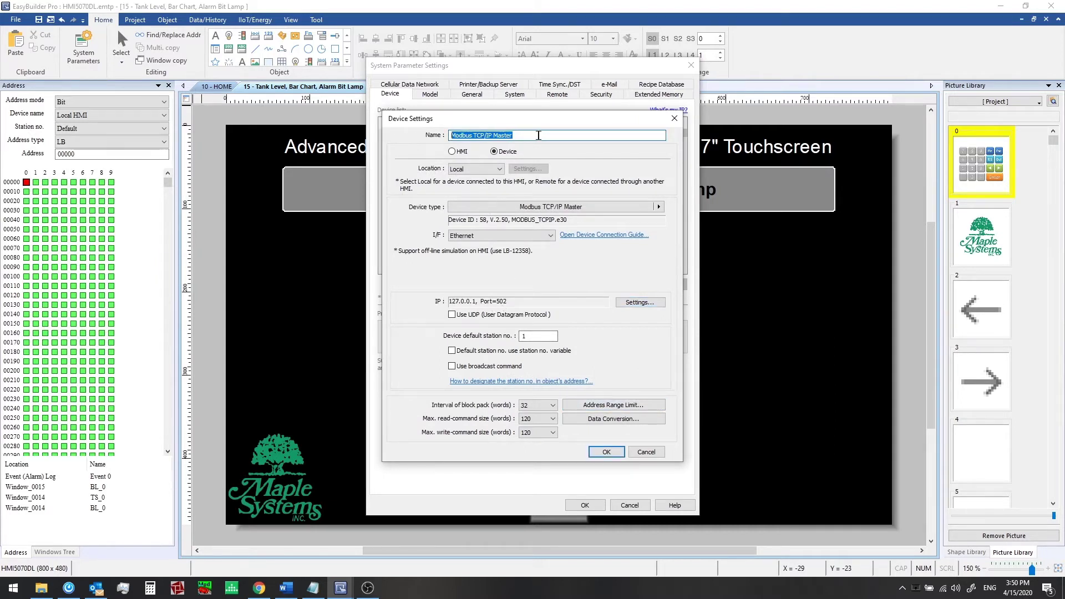
pyautogui.click(538, 135)
pyautogui.click(603, 452)
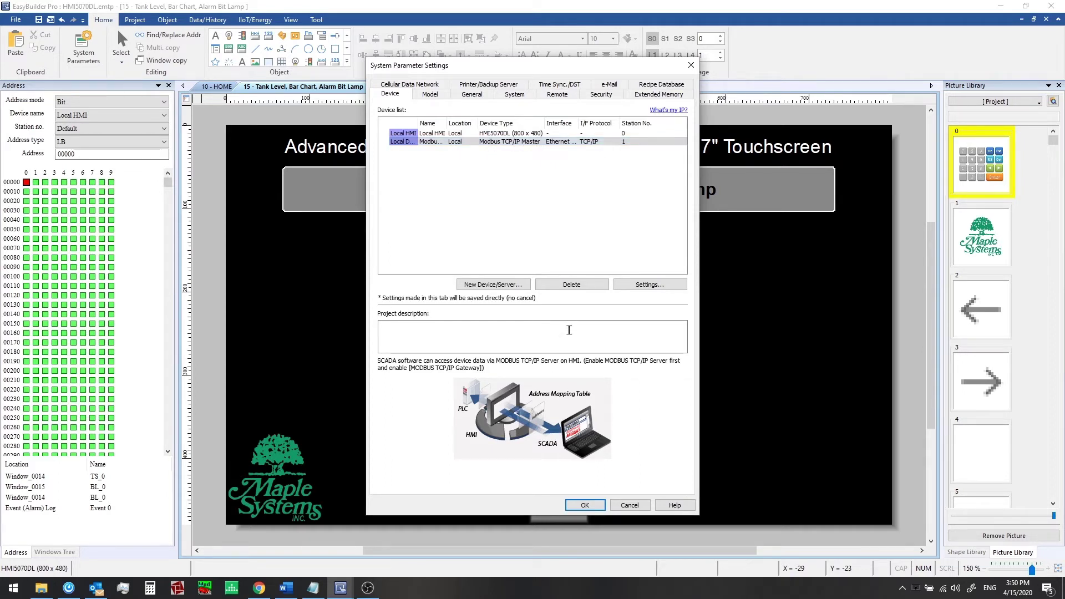
# Close System Parameter Settings and switch to the Object ribbon tab
pyautogui.click(580, 505)
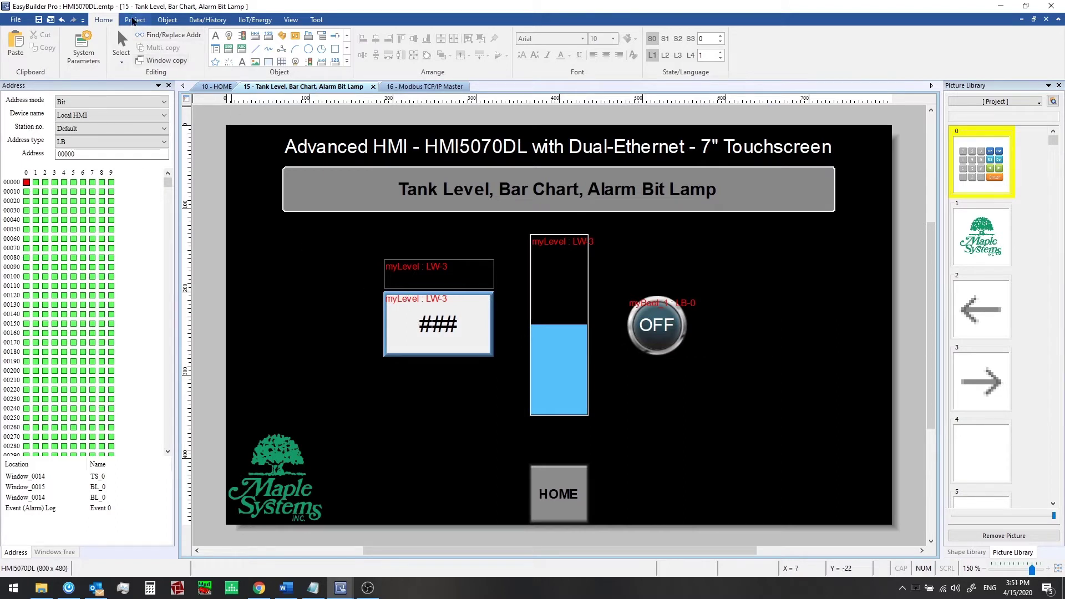
pyautogui.click(135, 19)
pyautogui.click(171, 21)
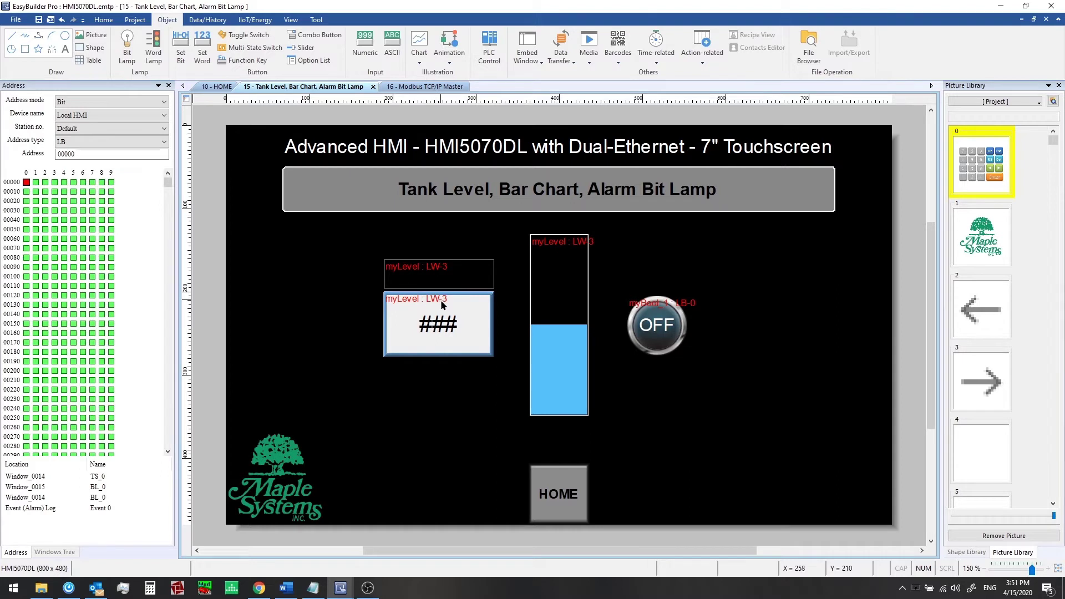
# On window 16, enable table alignment, then paste two numeric displays into the 3x cells
pyautogui.click(412, 87)
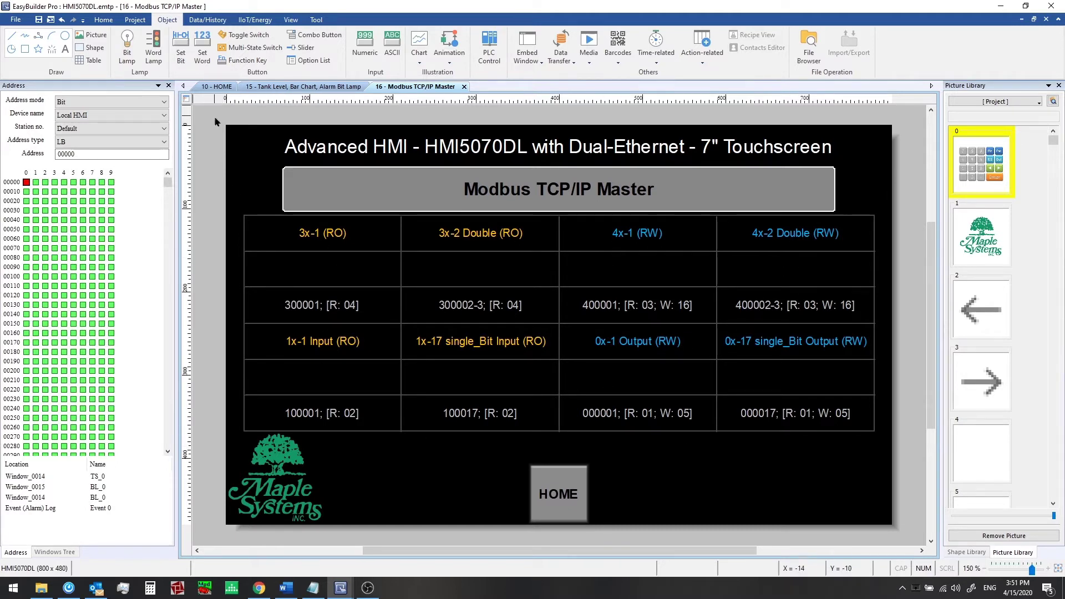
pyautogui.click(89, 61)
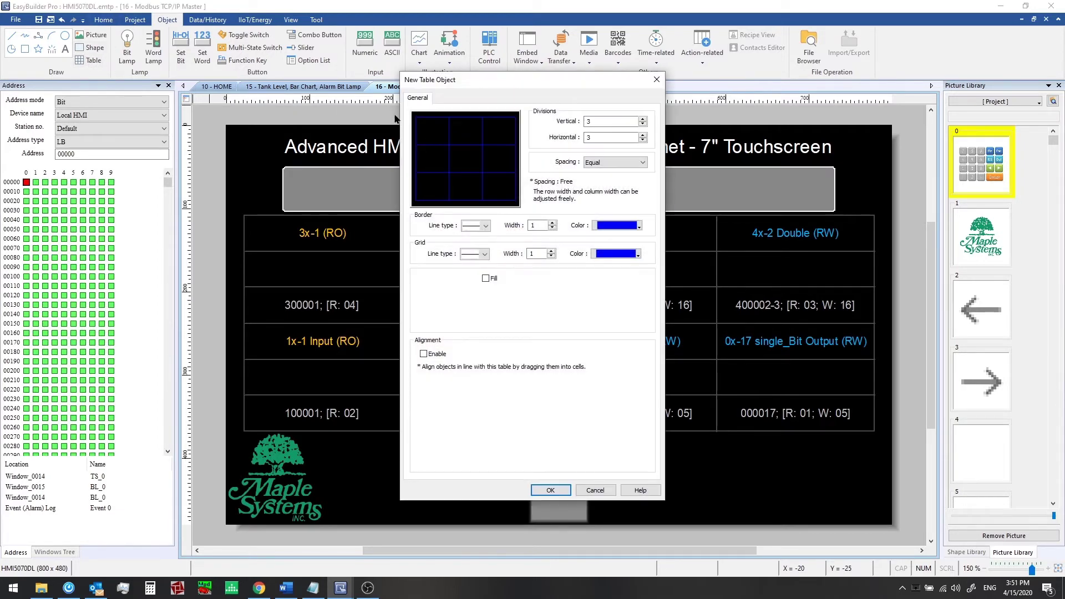
pyautogui.click(642, 124)
pyautogui.click(437, 355)
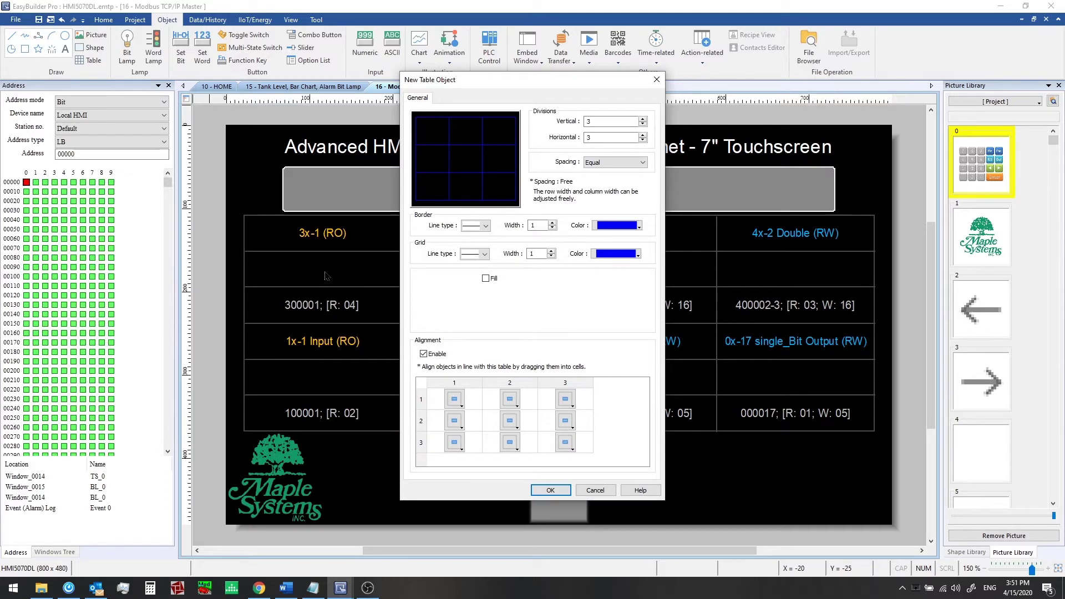
pyautogui.click(595, 491)
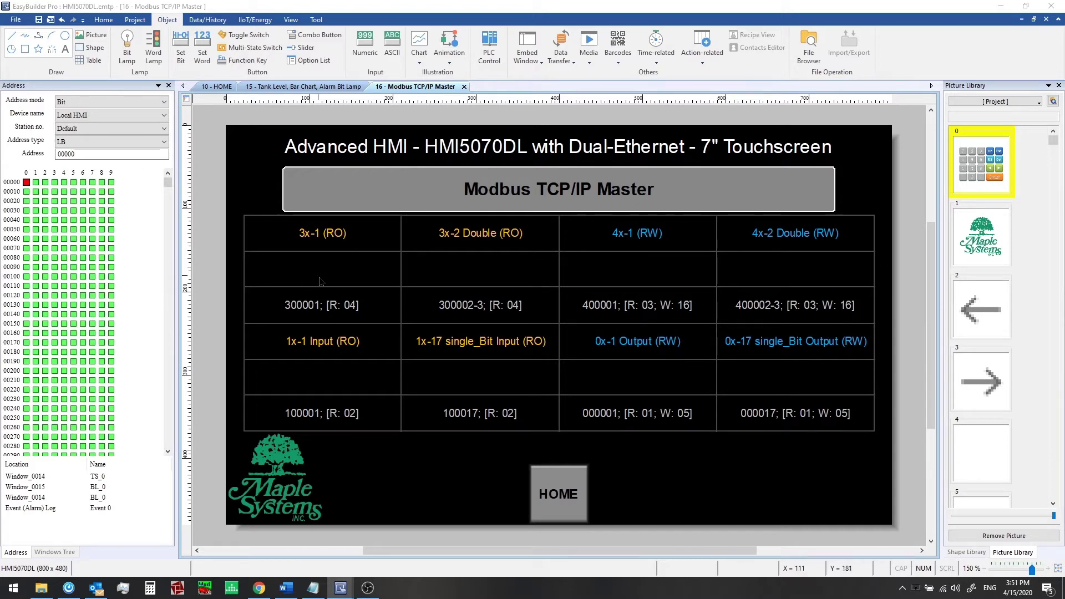
pyautogui.click(421, 465)
pyautogui.hotkey('ctrl', 'v')
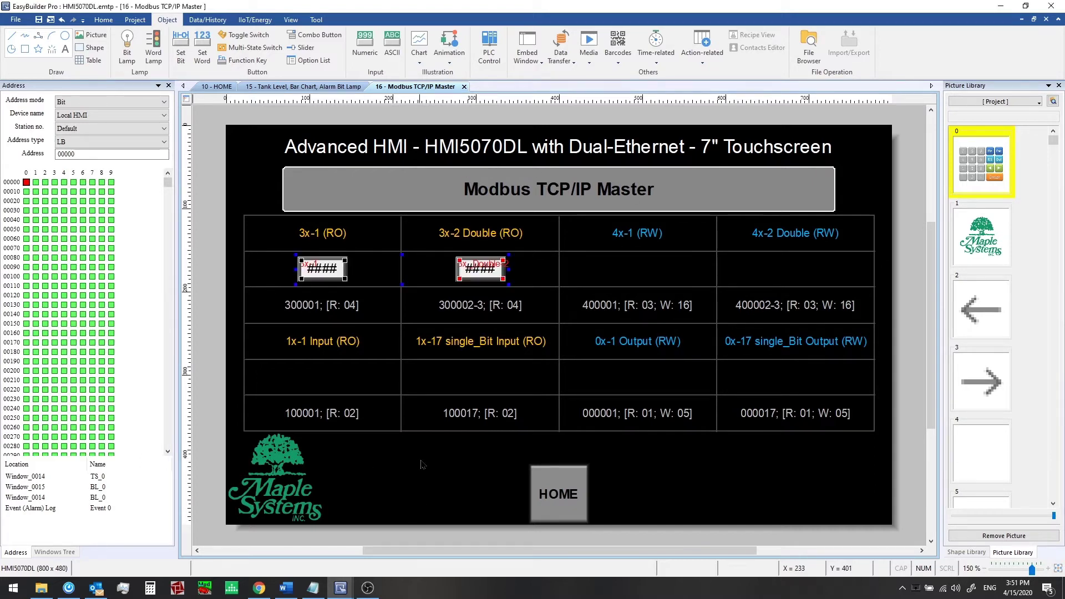
# Point the 3x-1 numeric display at device Modbus TCP/IP Master, address type 3x, address 1
pyautogui.doubleClick(330, 270)
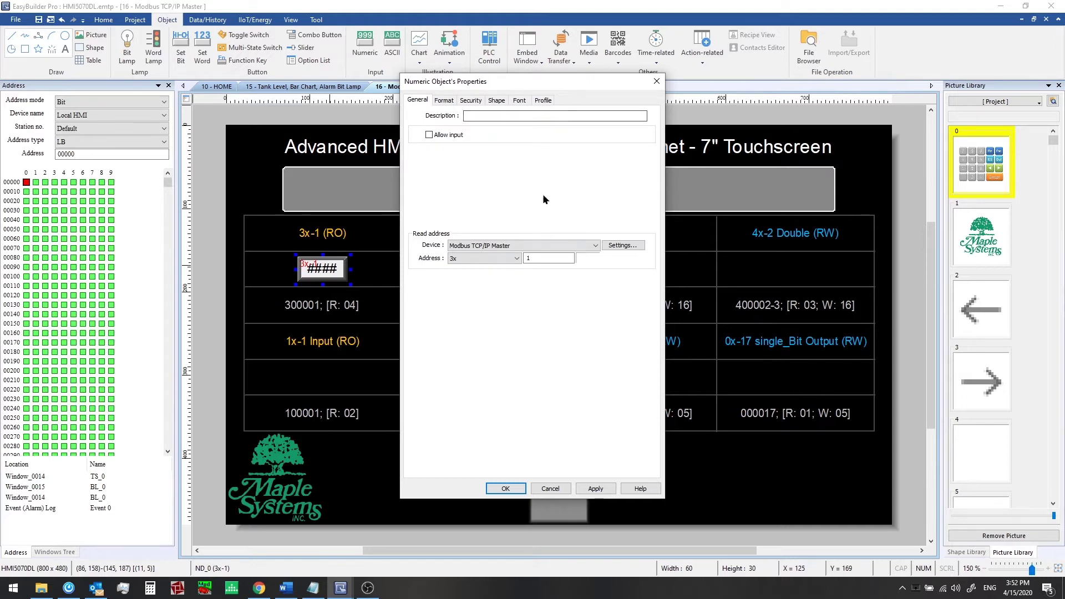
pyautogui.click(562, 242)
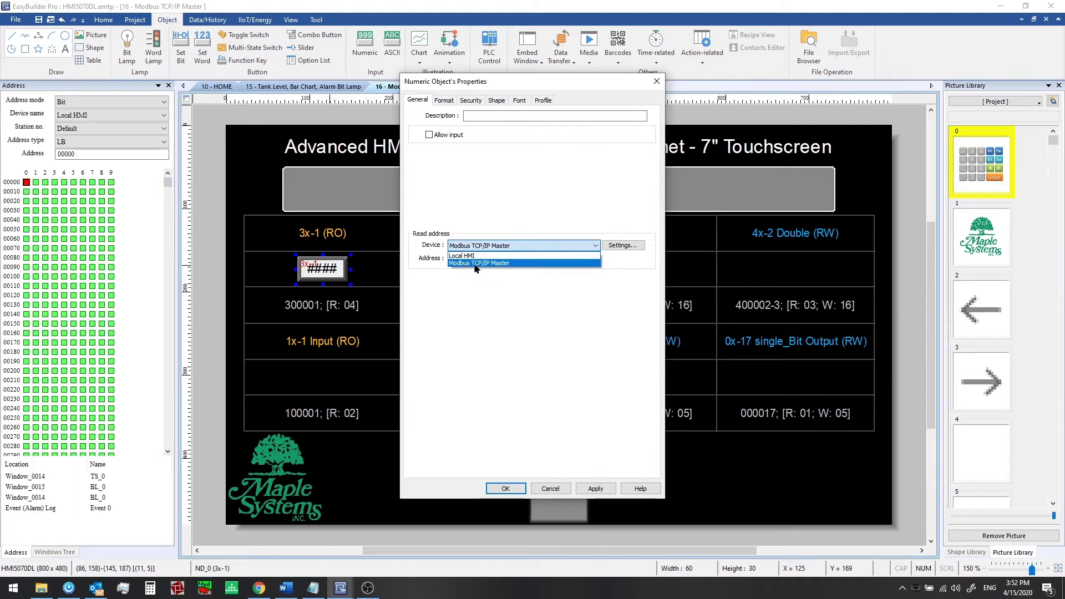
pyautogui.click(513, 263)
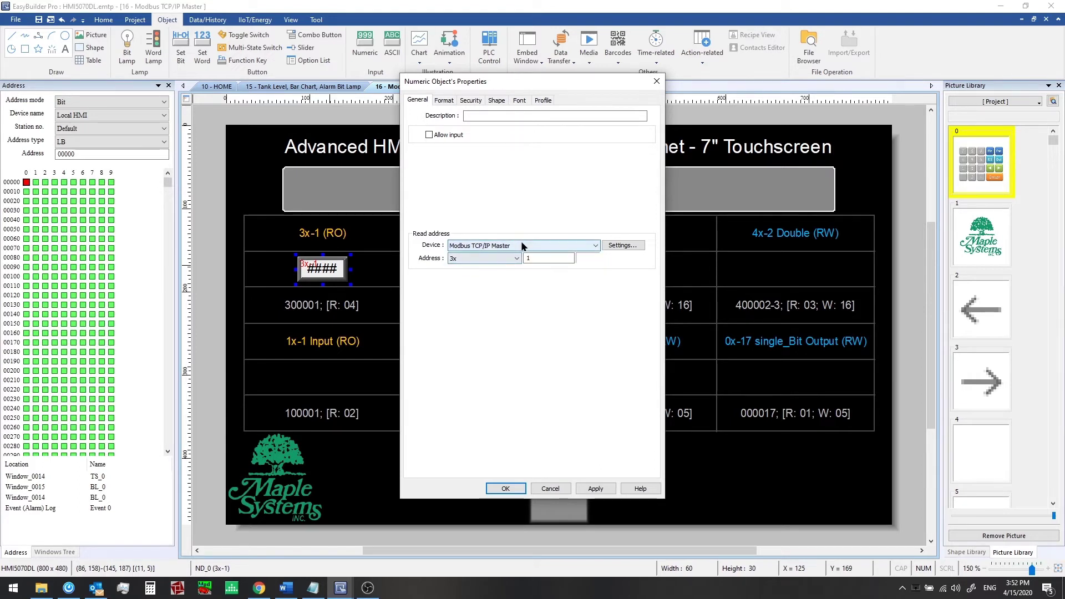
pyautogui.click(514, 259)
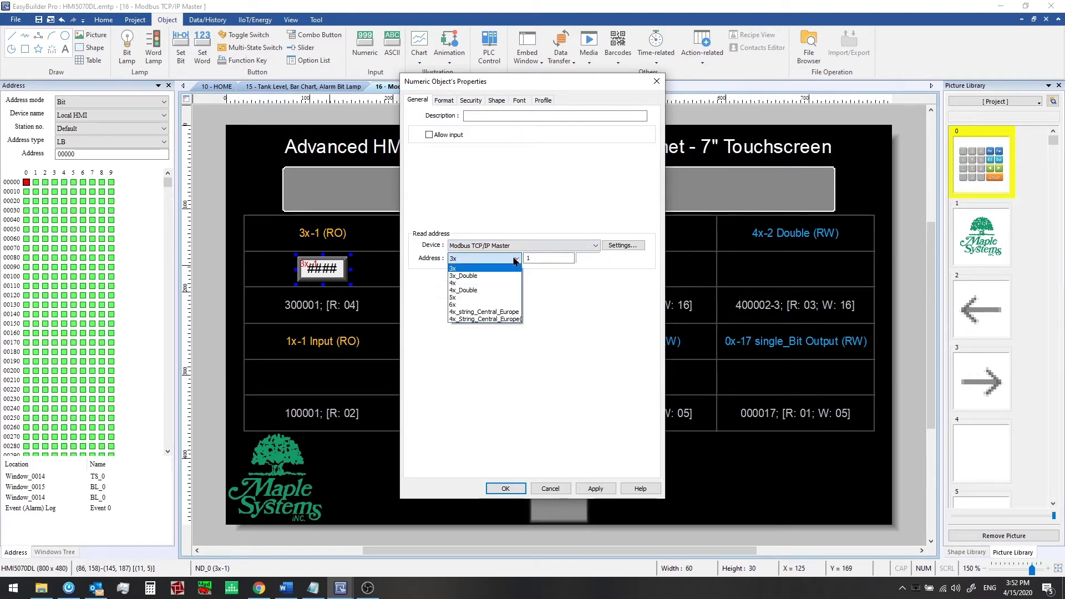
pyautogui.click(515, 261)
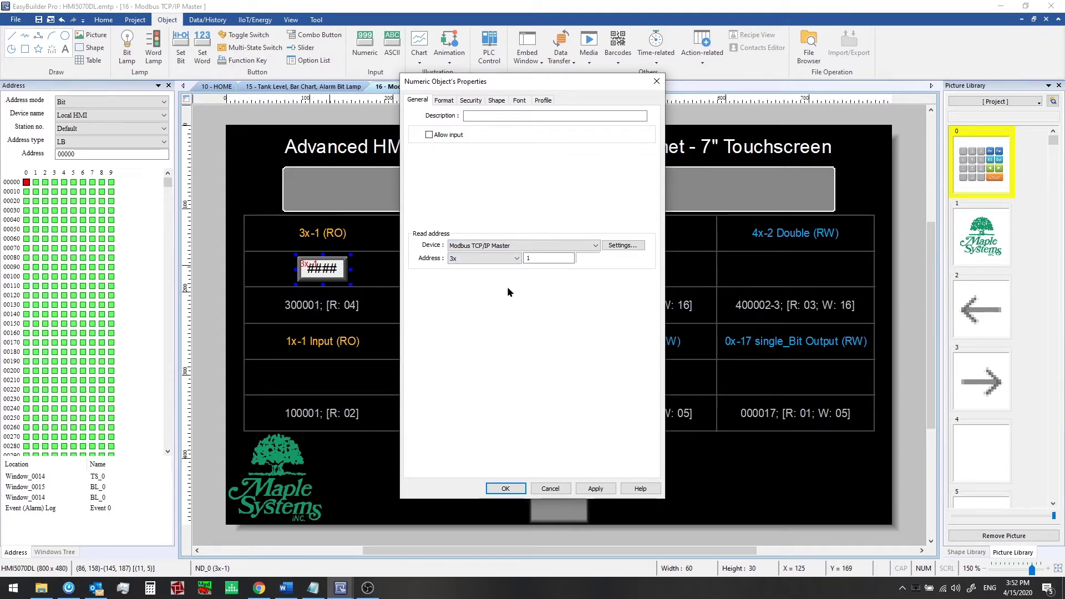
pyautogui.doubleClick(528, 258)
pyautogui.click(537, 258)
pyautogui.click(617, 247)
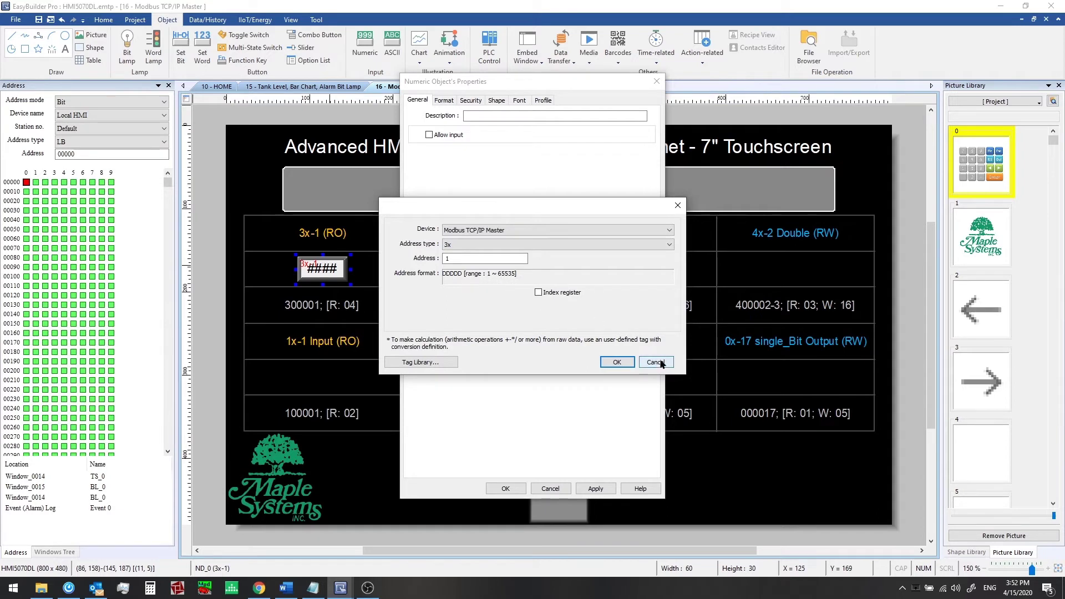
pyautogui.click(616, 362)
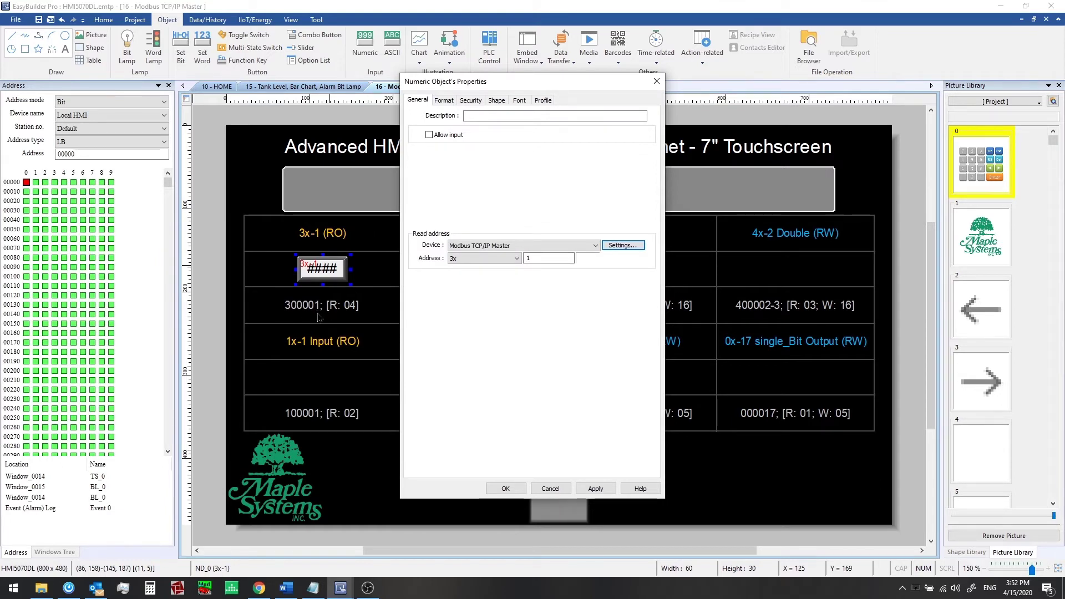
pyautogui.click(499, 258)
pyautogui.click(457, 259)
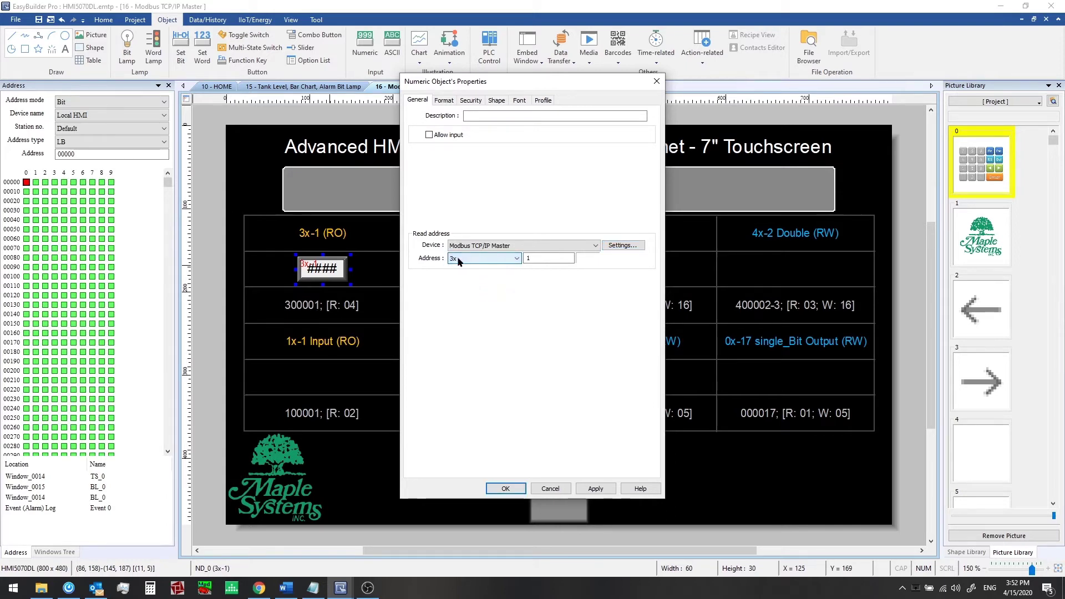
pyautogui.click(548, 257)
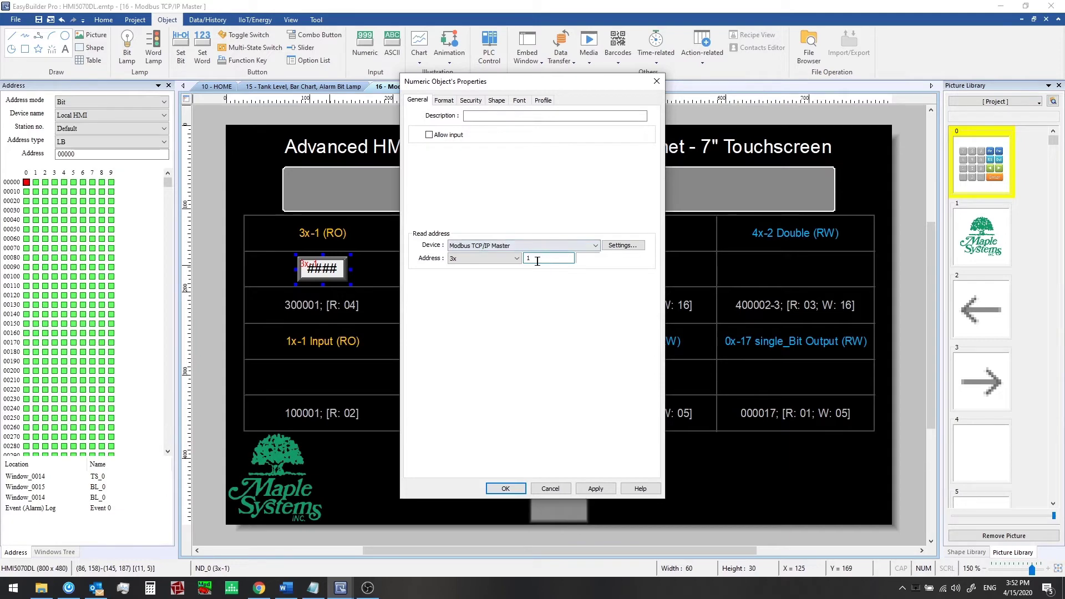
# Confirm the 3x-1 display, then set the 3x-2 Double display to 3x_Double address 2
pyautogui.click(505, 488)
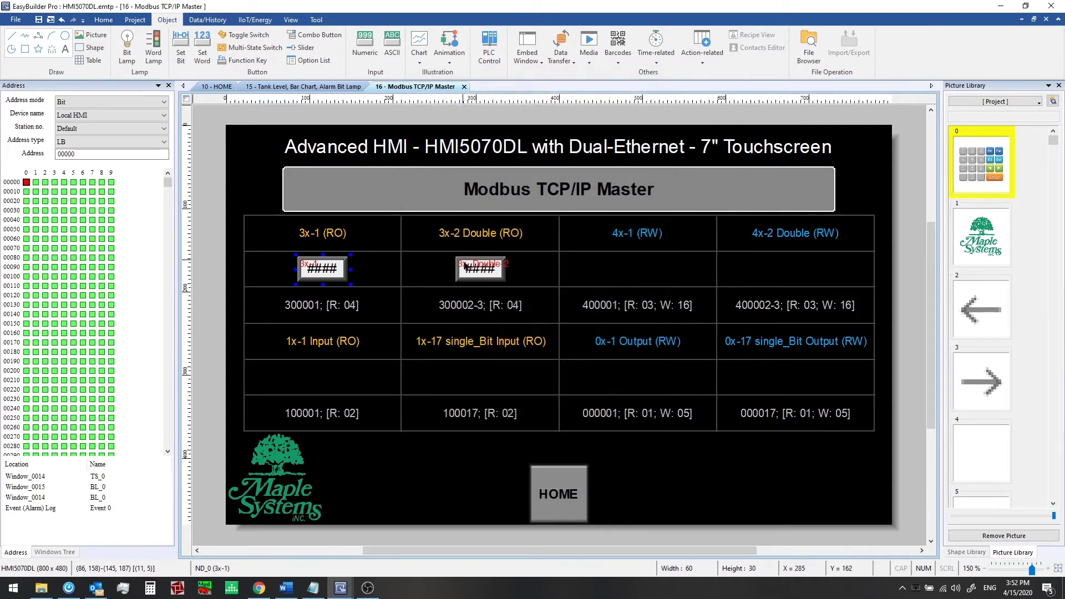
pyautogui.click(468, 281)
pyautogui.doubleClick(468, 281)
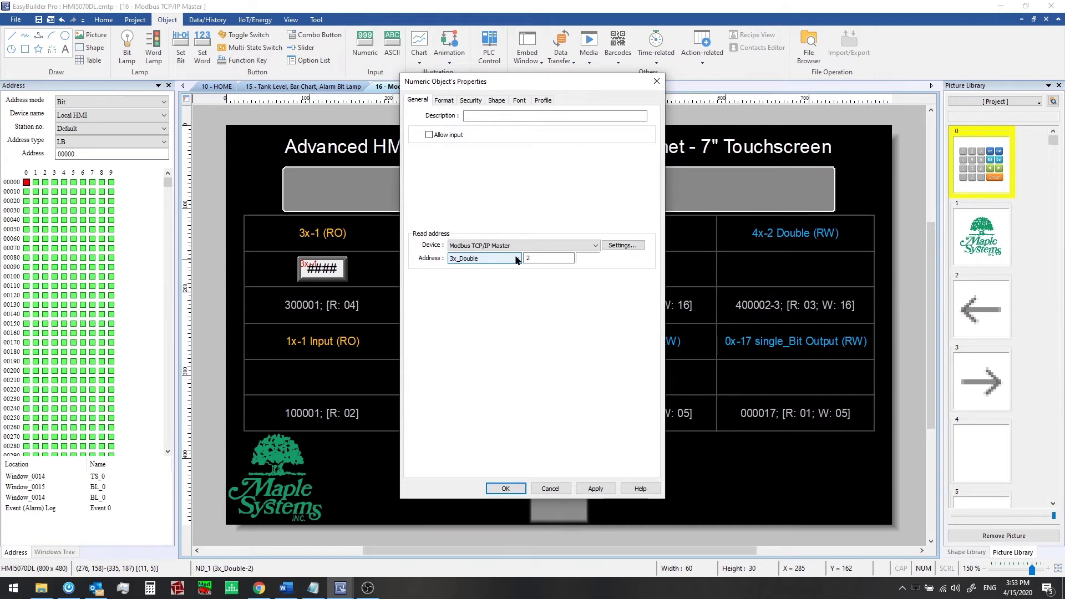
pyautogui.press('Tab')
pyautogui.click(517, 258)
pyautogui.click(511, 276)
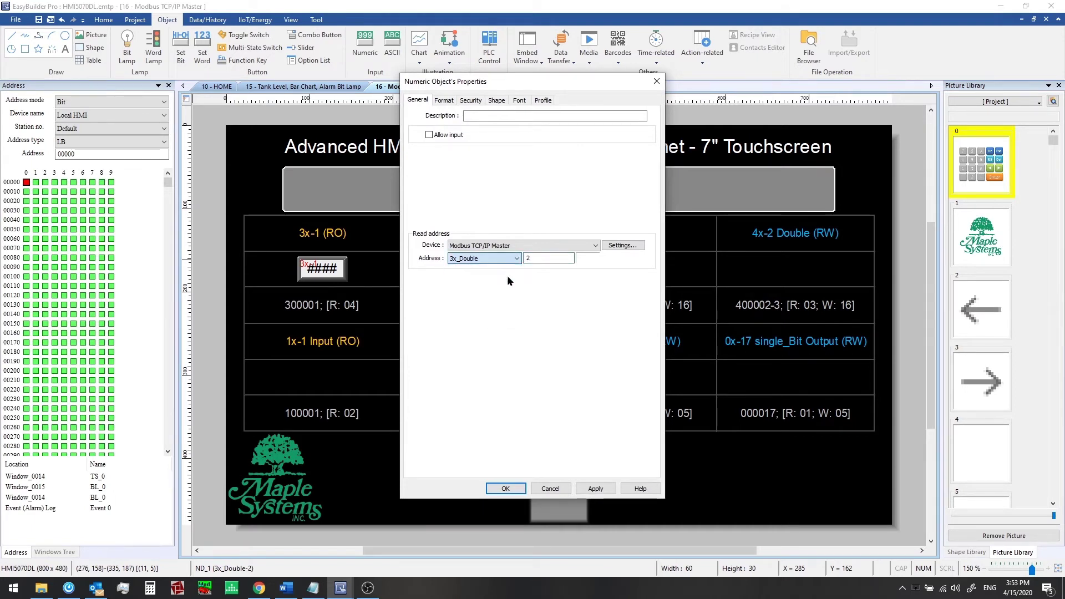
pyautogui.click(541, 256)
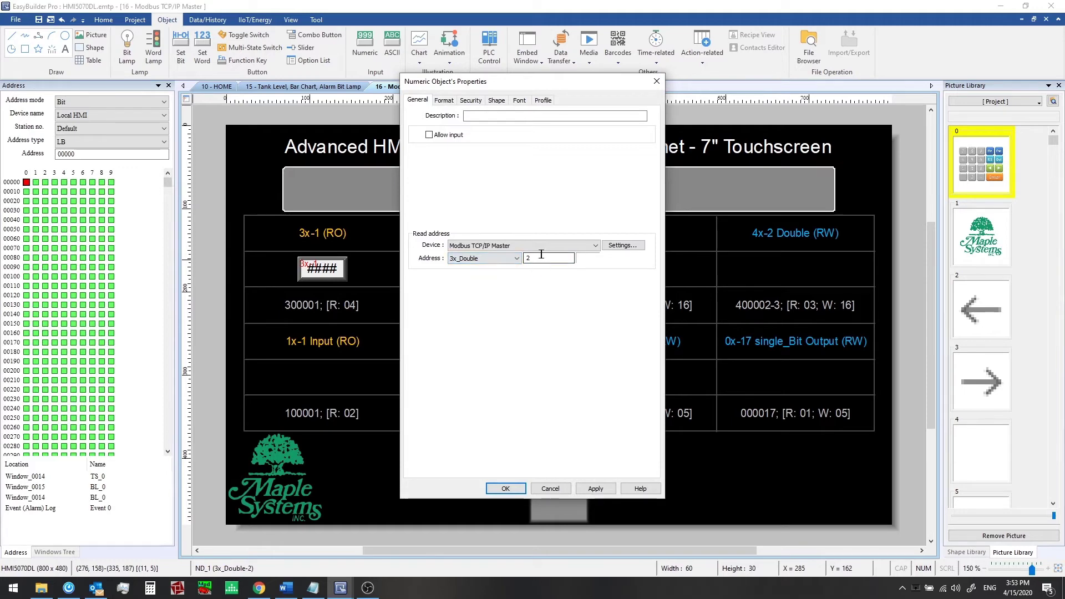
pyautogui.click(503, 490)
pyautogui.click(643, 458)
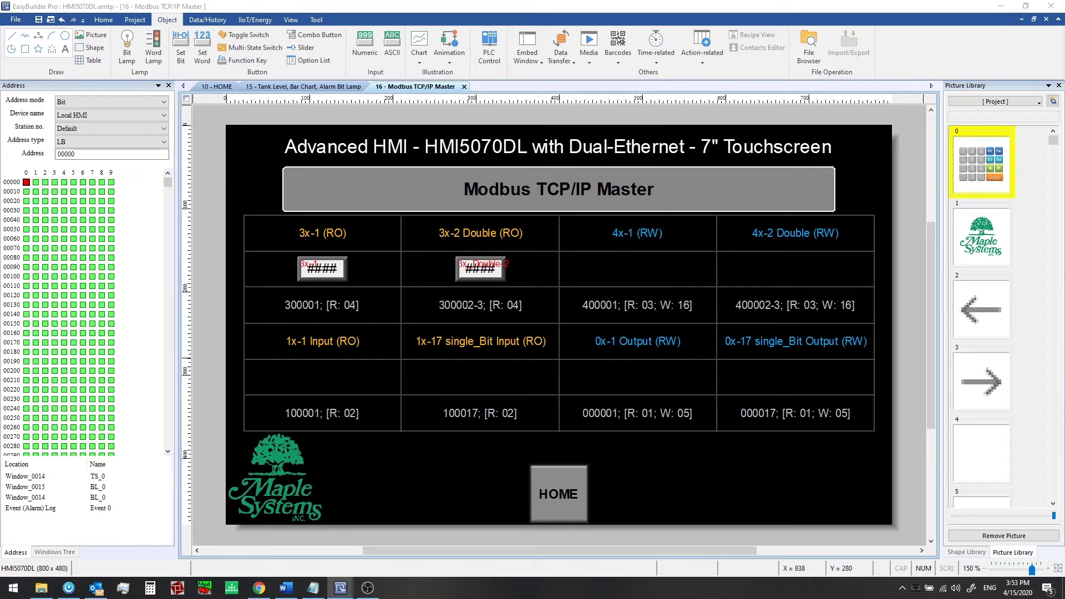
# Paste two numeric objects into the 4x cells and set the first to address 4x 1
pyautogui.click(673, 460)
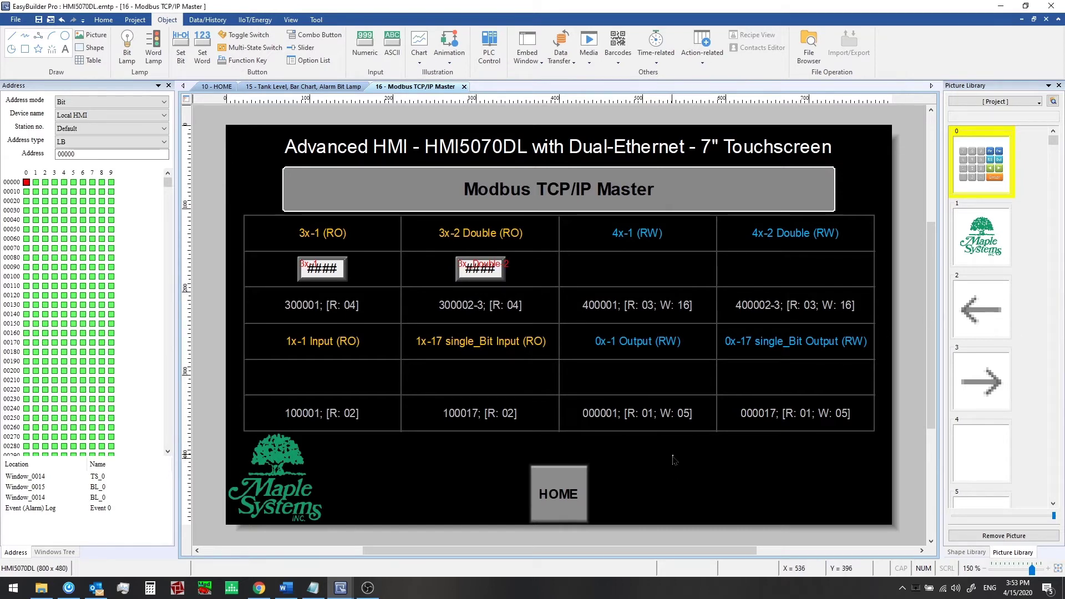
pyautogui.hotkey('ctrl', 'v')
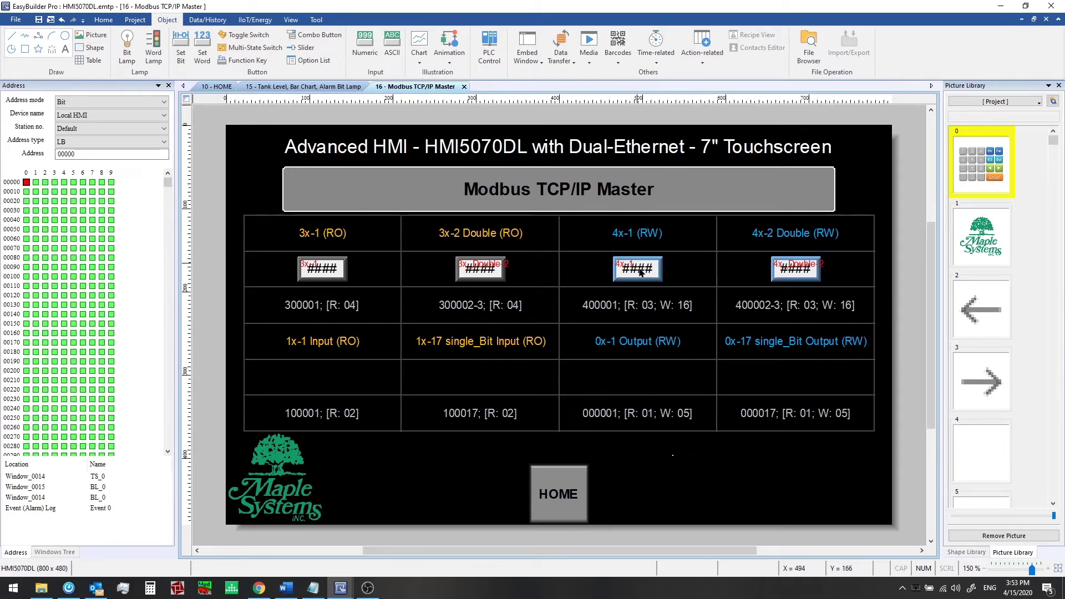
pyautogui.doubleClick(640, 273)
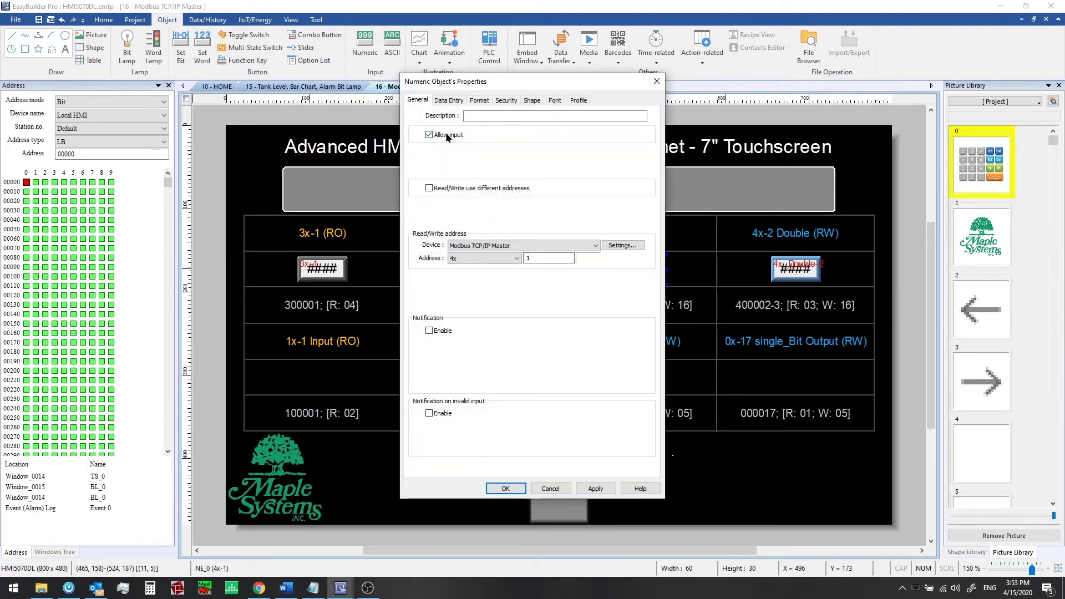
pyautogui.click(513, 259)
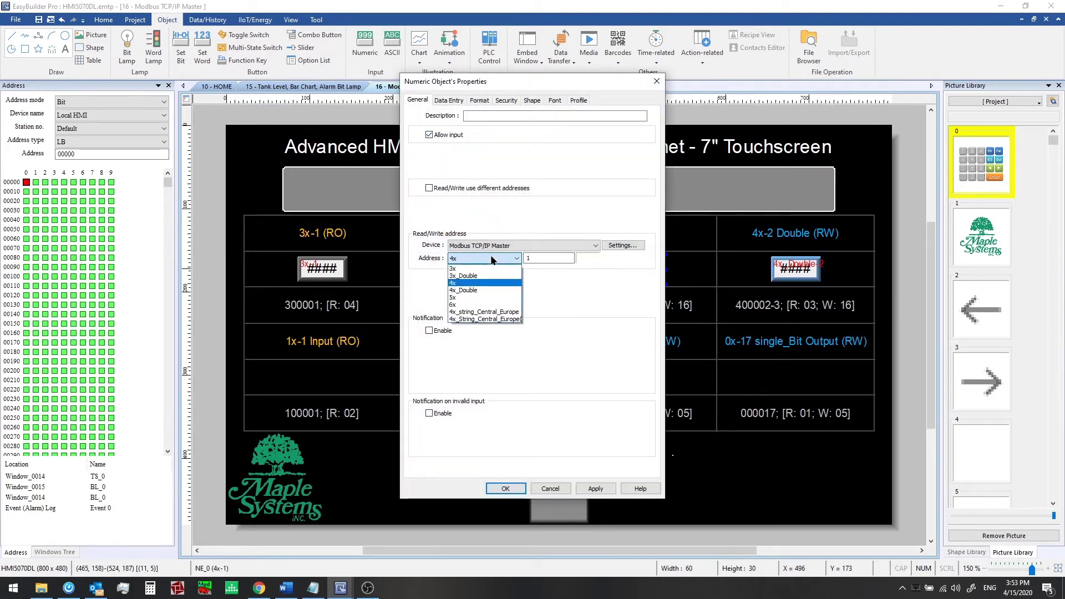
pyautogui.click(481, 285)
pyautogui.moveTo(558, 88); pyautogui.dragTo(411, 94)
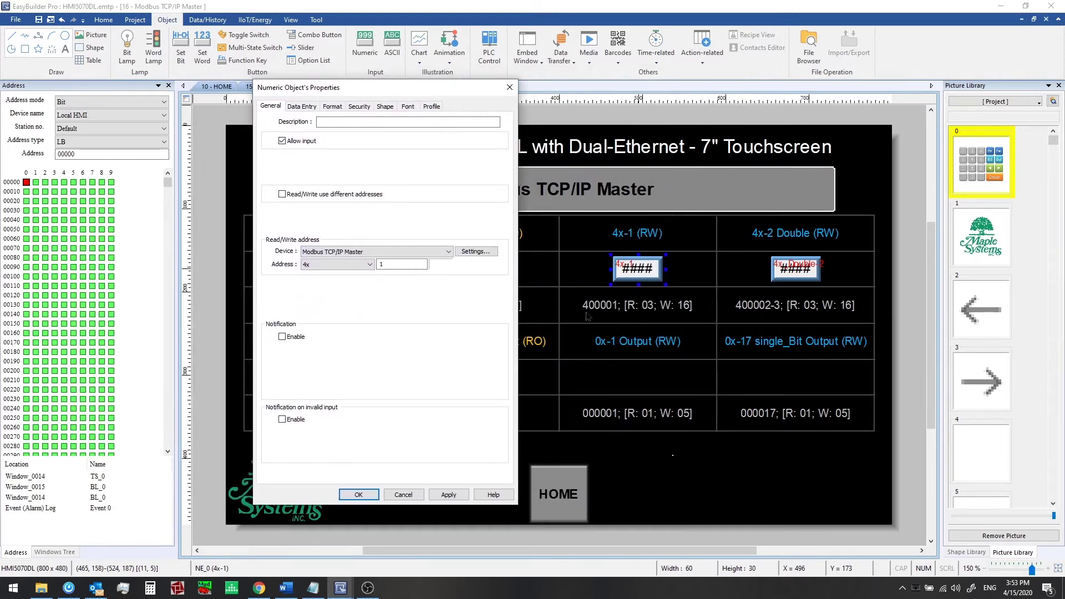
pyautogui.click(415, 264)
pyautogui.click(403, 494)
# Set the 4x-2 Double object to address 4x_Double 2 and close its properties
pyautogui.doubleClick(787, 274)
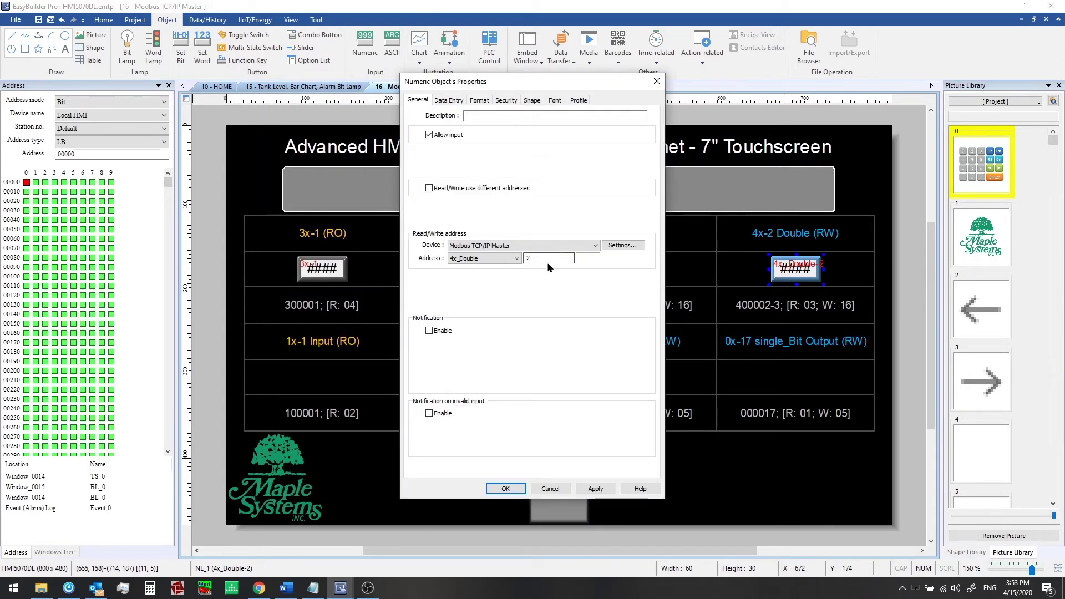
pyautogui.doubleClick(527, 258)
pyautogui.click(550, 488)
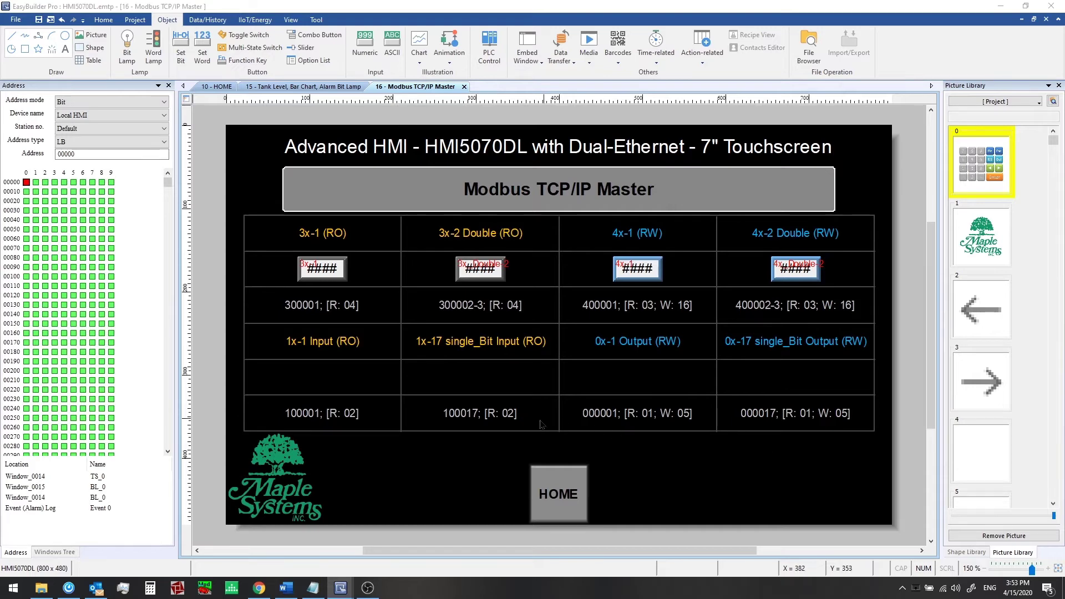
# Undo to restore the 1x-1 and 1x-17 bit lamps, then open the 1x-1 lamp's properties
pyautogui.click(401, 448)
pyautogui.hotkey('ctrl', 'z')
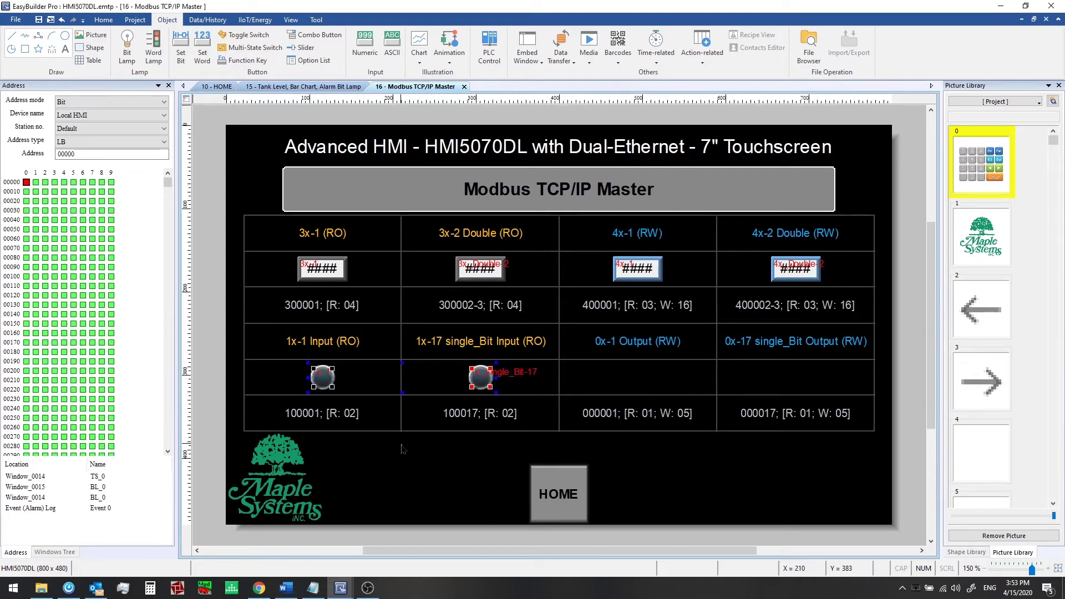
pyautogui.doubleClick(321, 378)
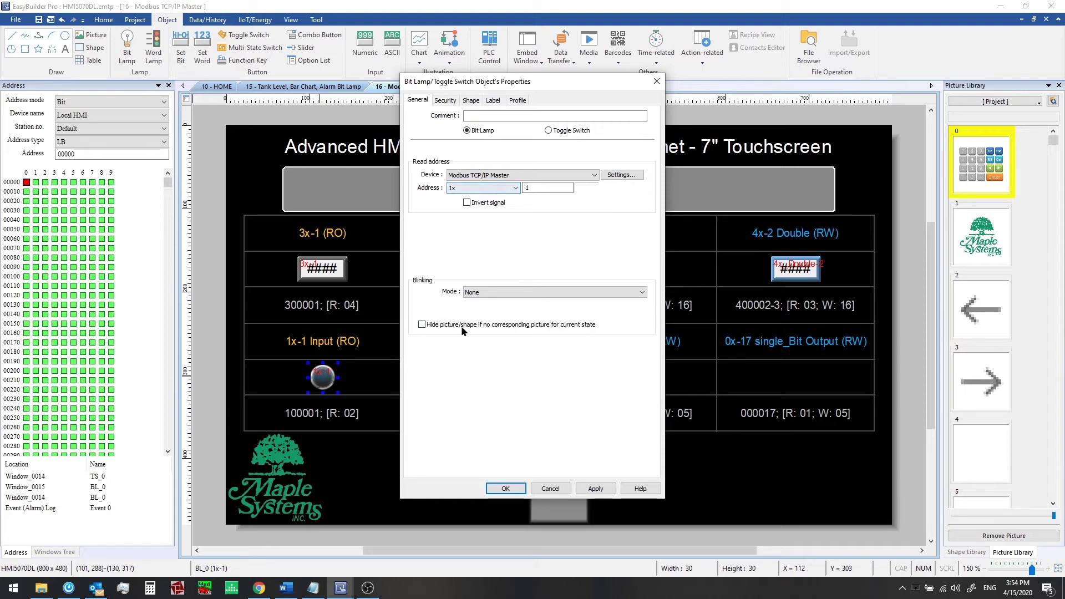
# In Chrome, scroll the Modbus-Master-EBPro PDF up to the footnotes on 16-bit reads and 0x/1x single-bit addressing
pyautogui.click(259, 588)
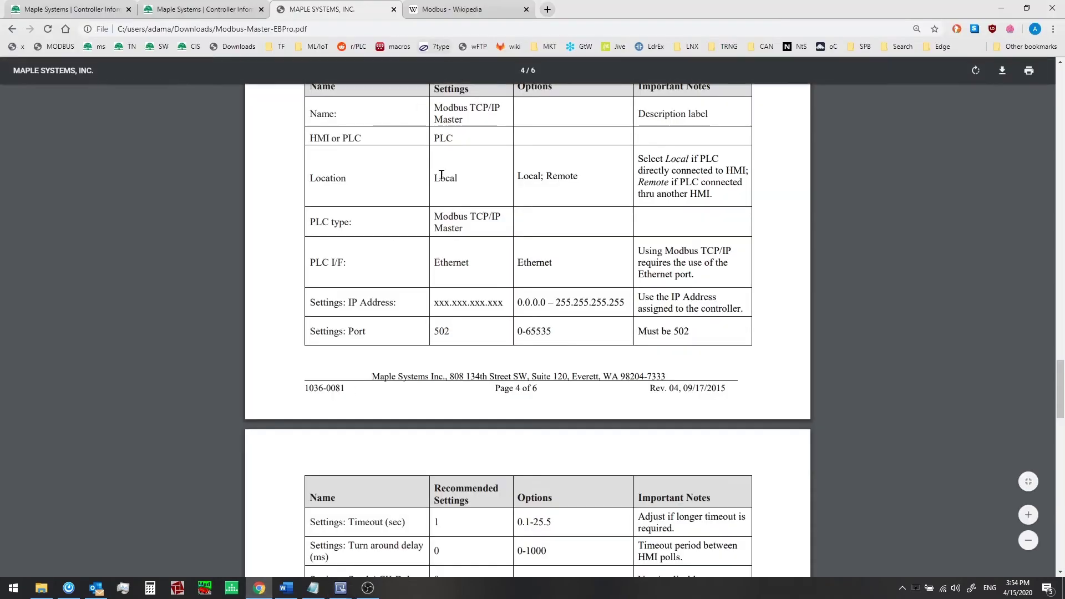
pyautogui.scroll(3, 446, 193)
pyautogui.scroll(10, 446, 194)
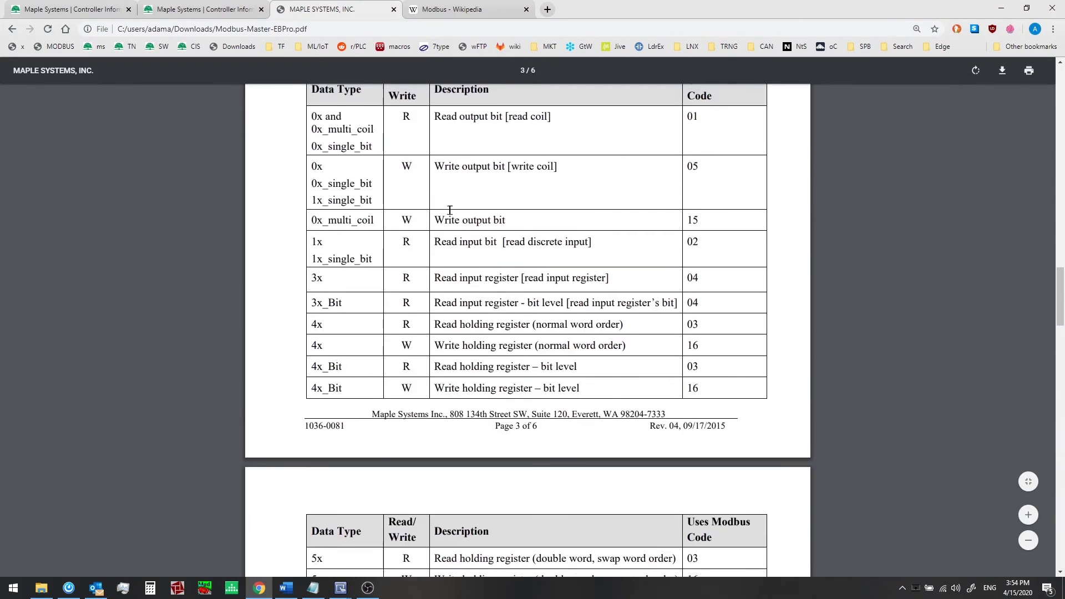
pyautogui.scroll(3, 470, 220)
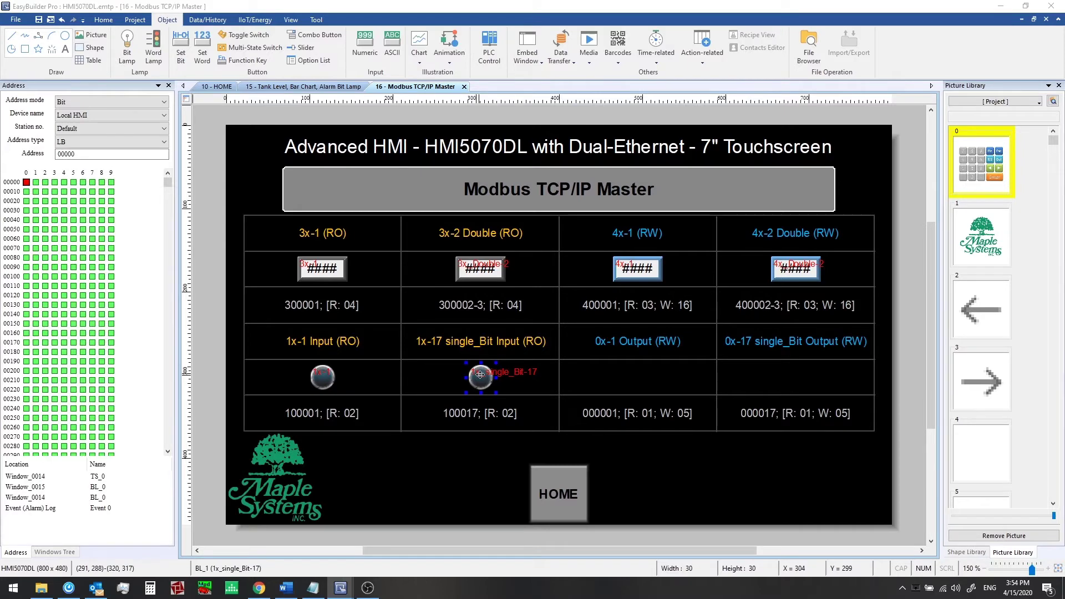
# Confirm the 1x-17 lamp uses address type 1x_single_Bit with address 17
pyautogui.doubleClick(532, 372)
pyautogui.click(510, 188)
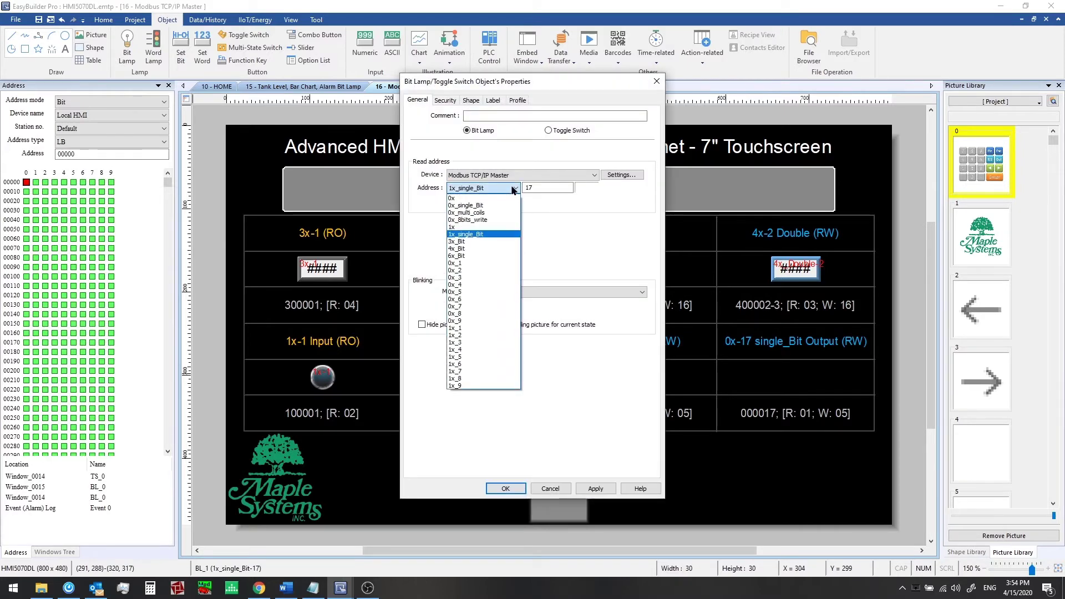
pyautogui.click(482, 234)
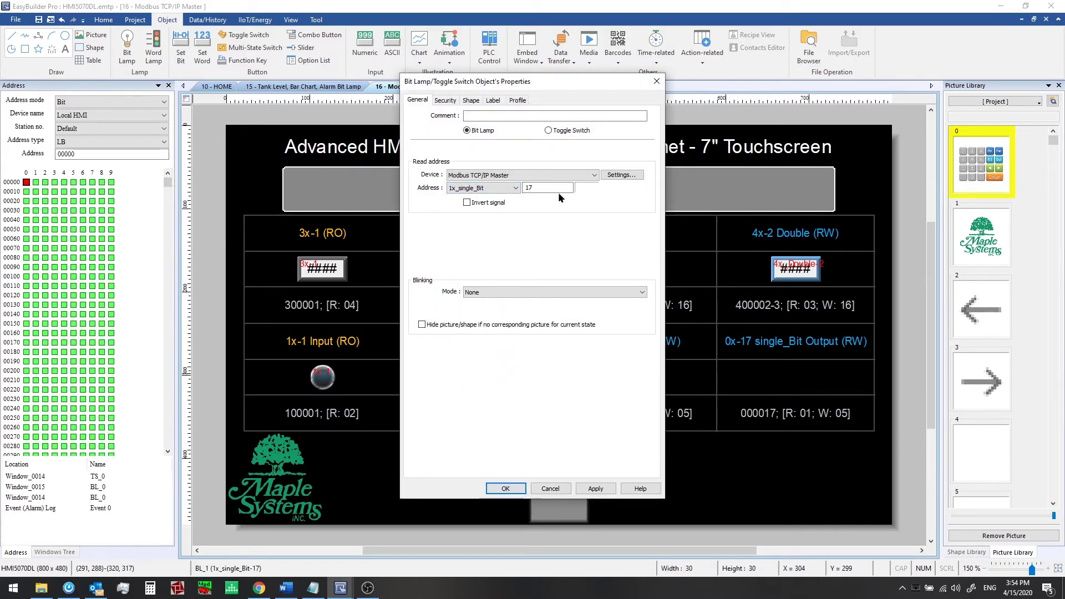
pyautogui.click(557, 187)
pyautogui.click(505, 488)
pyautogui.click(444, 461)
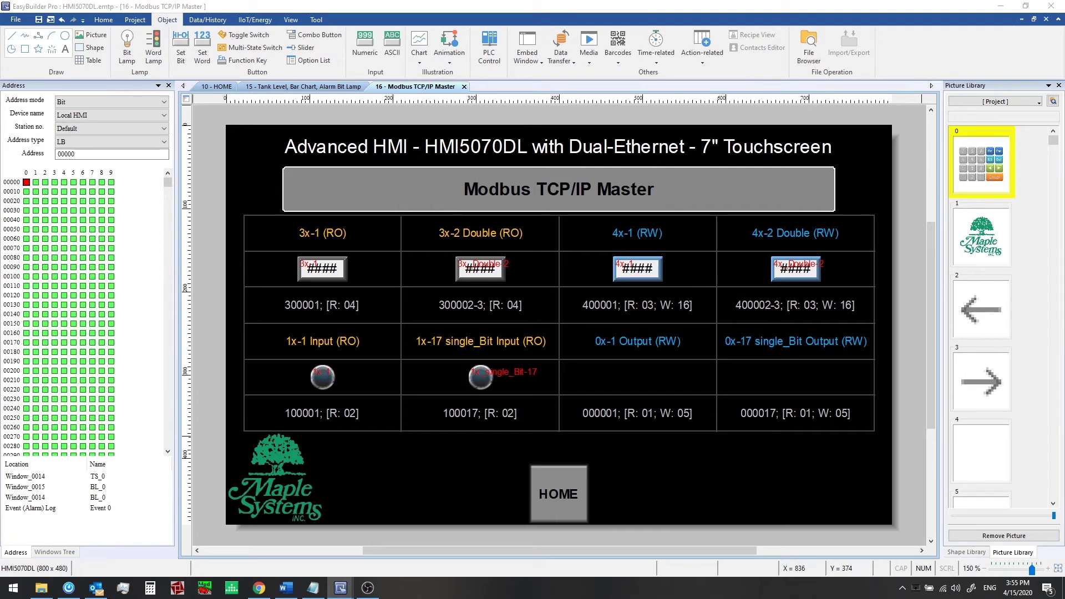
# Check the 0x-1 toggle switch is addressed 0x 1 and close its settings unchanged
pyautogui.click(725, 455)
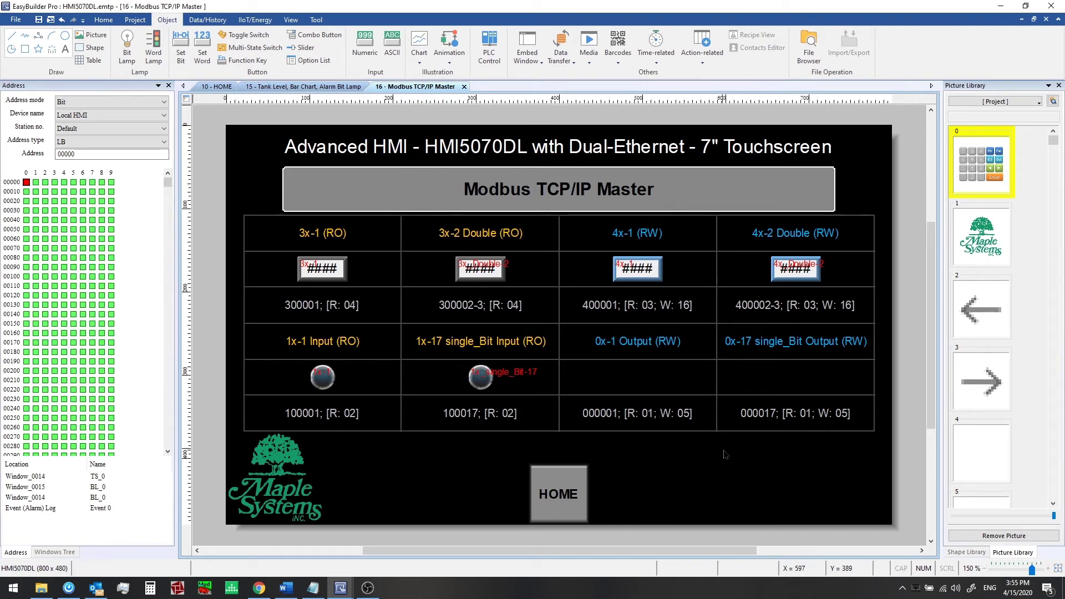
pyautogui.click(647, 371)
pyautogui.doubleClick(647, 371)
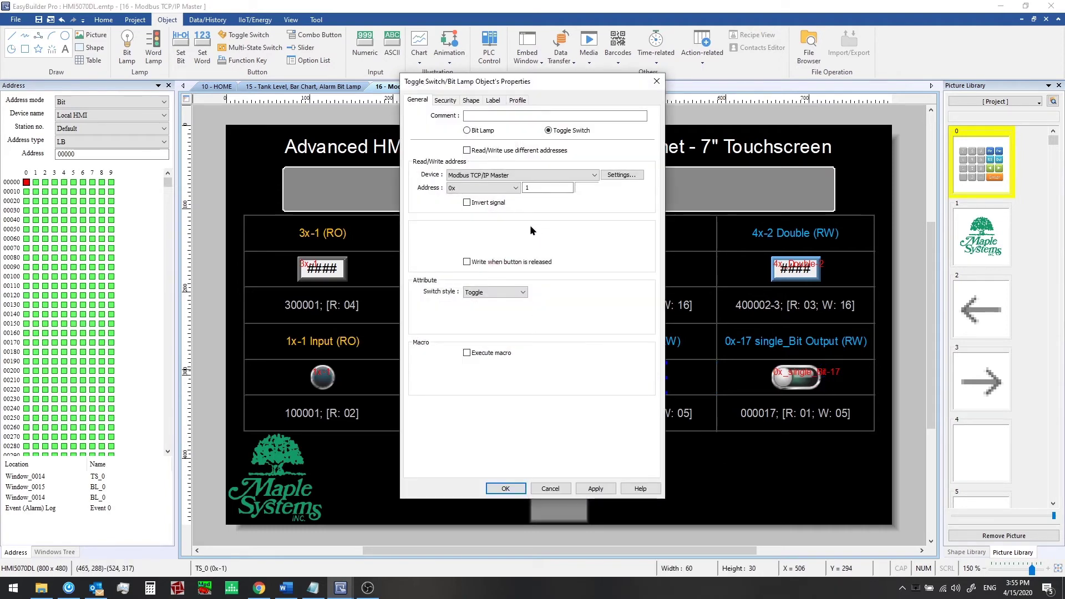
pyautogui.click(512, 191)
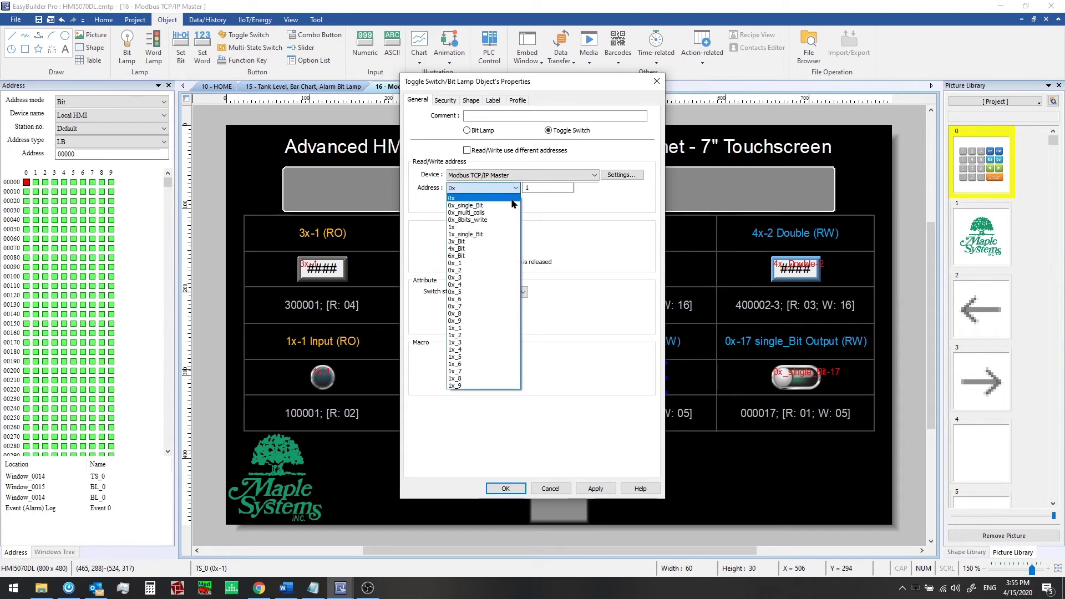
pyautogui.click(512, 198)
pyautogui.click(539, 187)
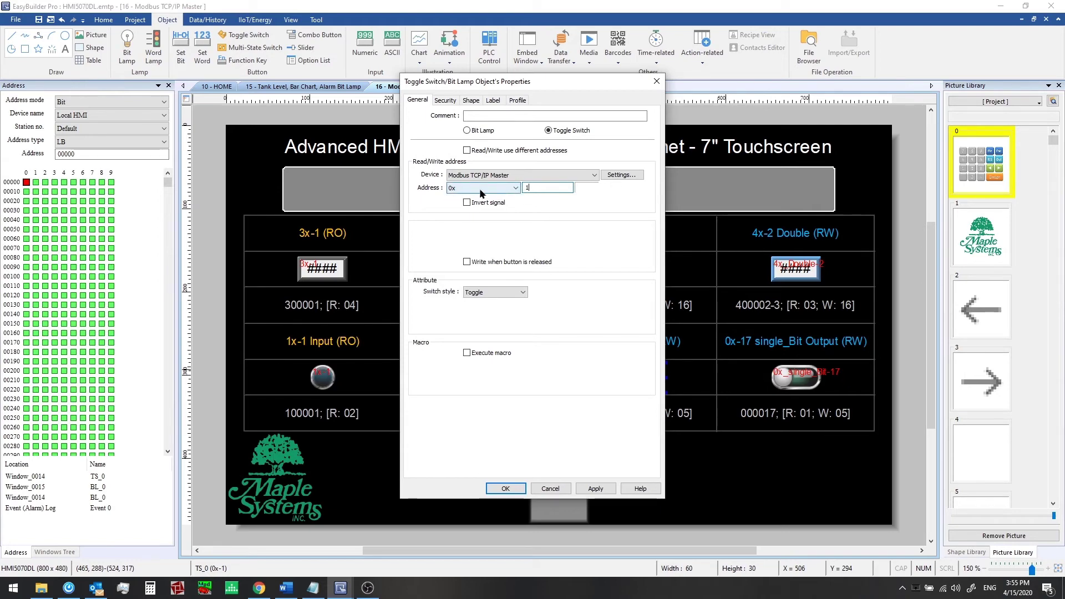
pyautogui.click(549, 491)
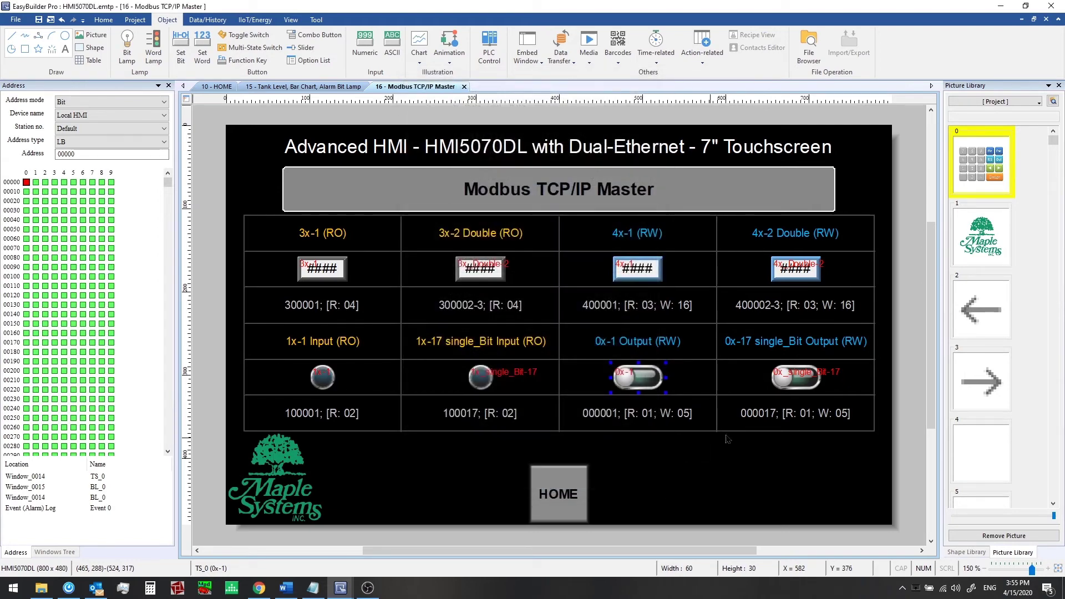
# Open the 0x-17 toggle switch's settings and verify its address 0x_single_Bit 17
pyautogui.doubleClick(790, 383)
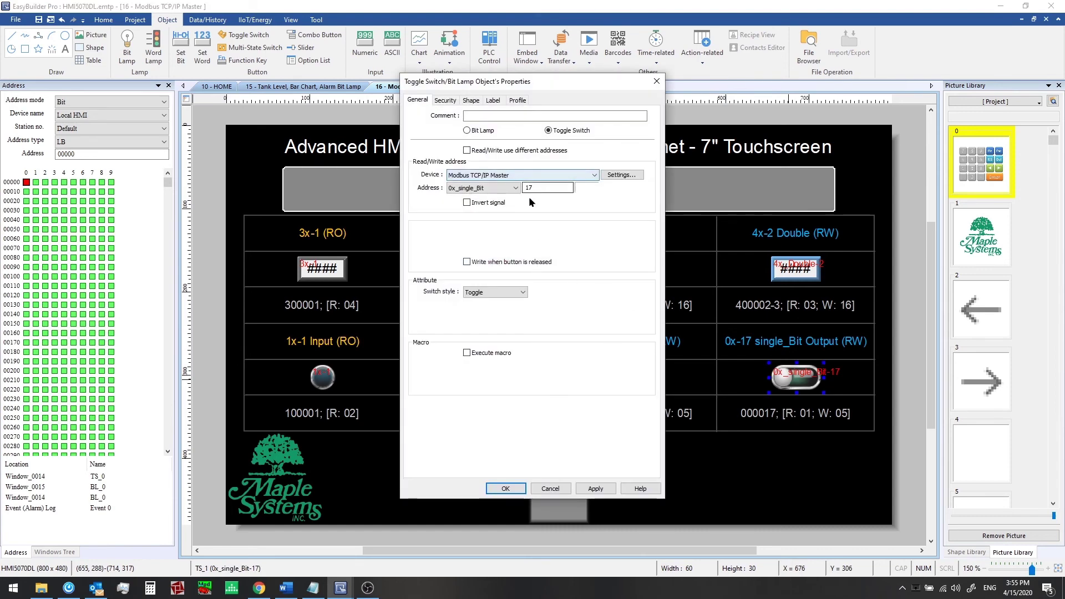
pyautogui.doubleClick(544, 186)
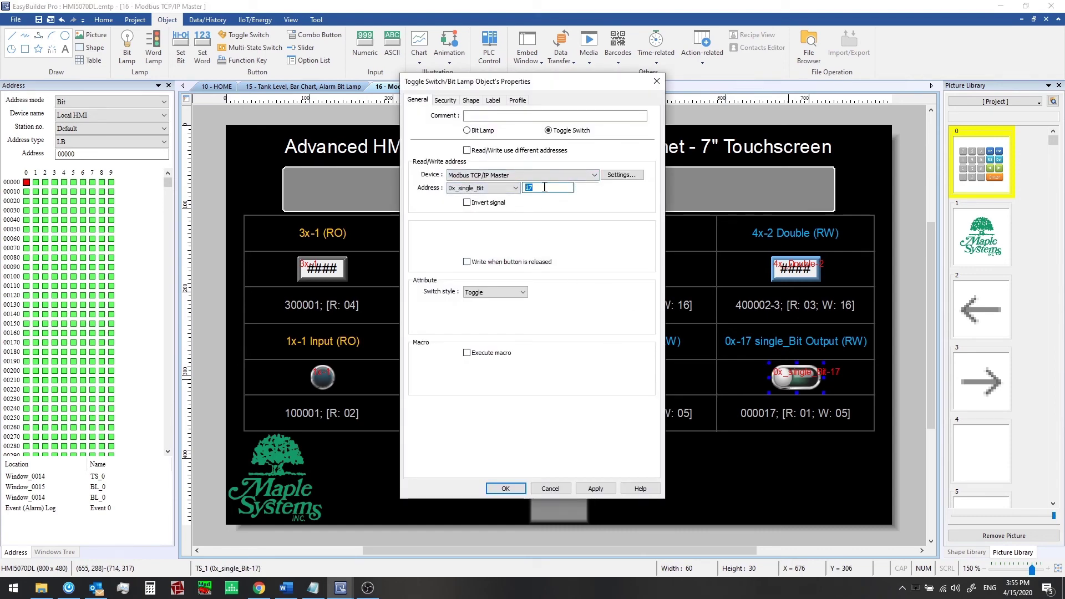
pyautogui.click(546, 187)
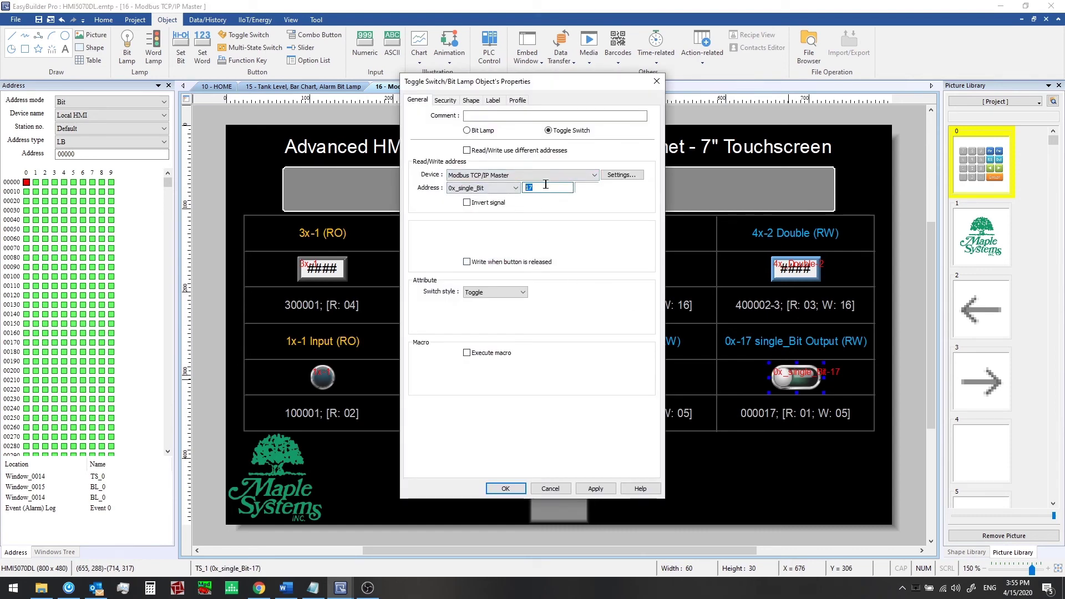
# Confirm the 0x-17 switch, check the Modbus simulator, and launch Offline Simulation from the Project tab
pyautogui.click(501, 488)
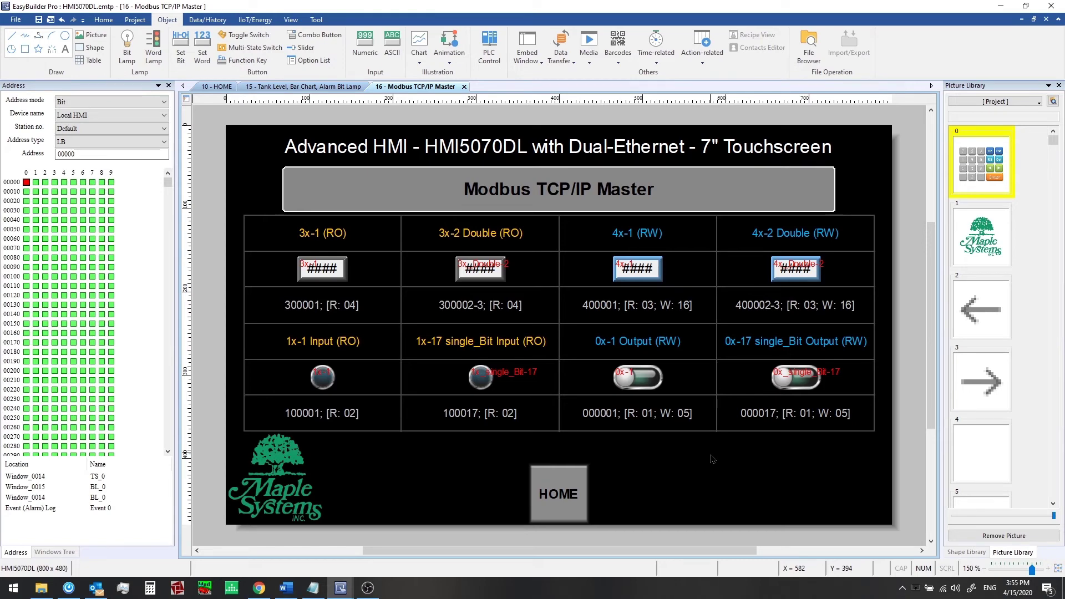
pyautogui.hotkey('alt', 'Tab')
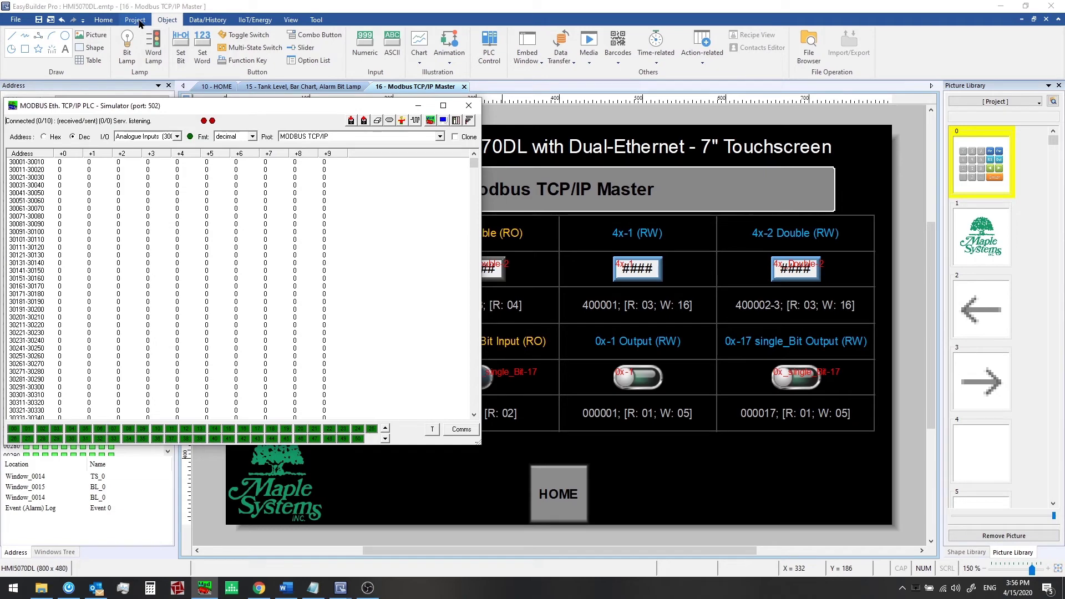
pyautogui.click(138, 21)
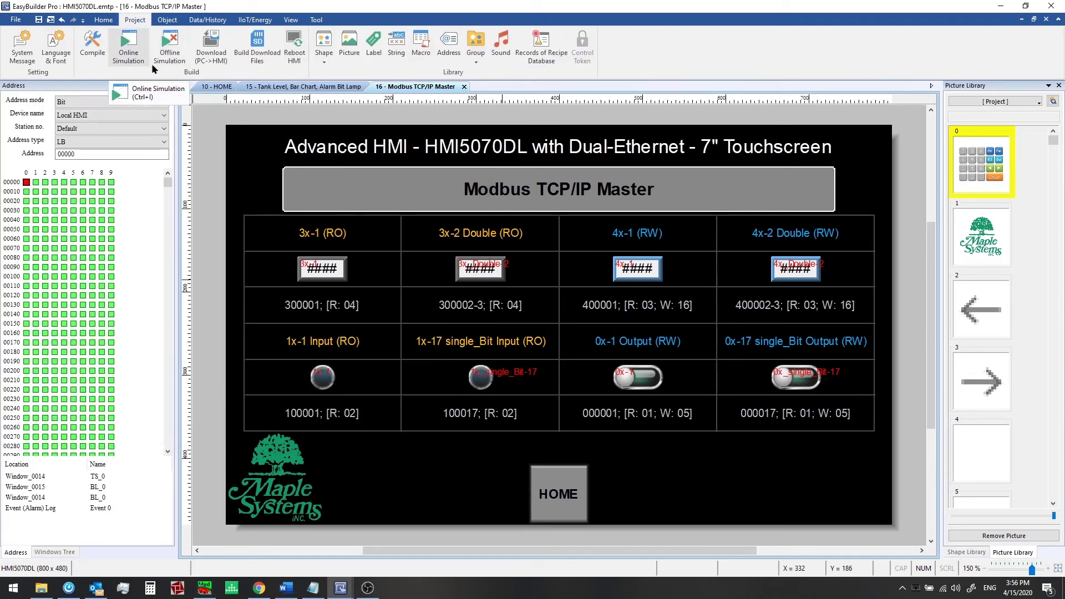
pyautogui.click(171, 41)
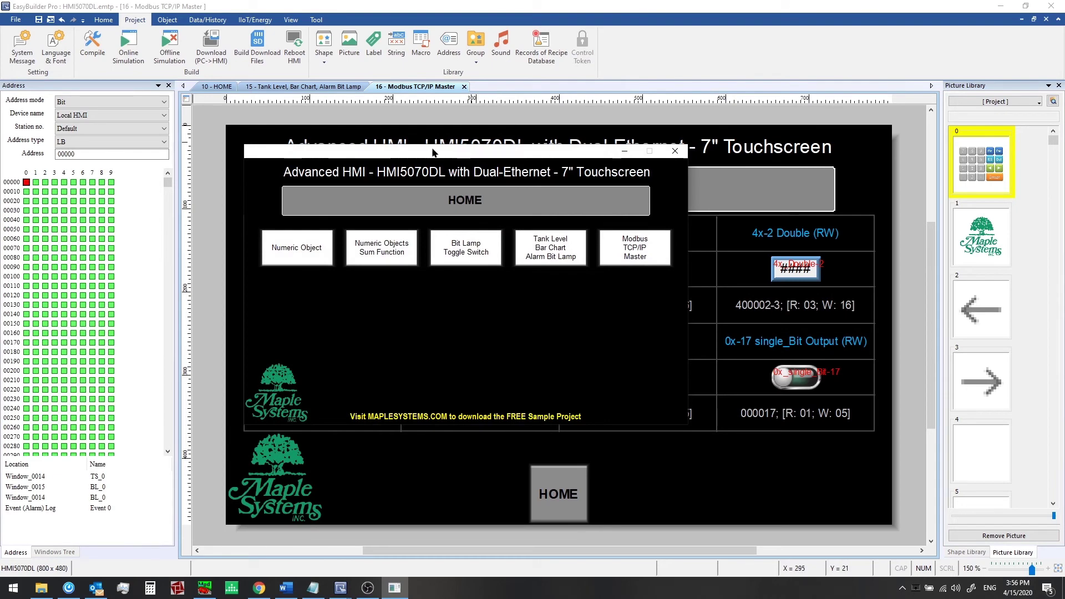
# Arrange the simulation and Modbus simulator windows and open the Modbus TCP/IP Master page
pyautogui.moveTo(412, 155); pyautogui.dragTo(681, 141)
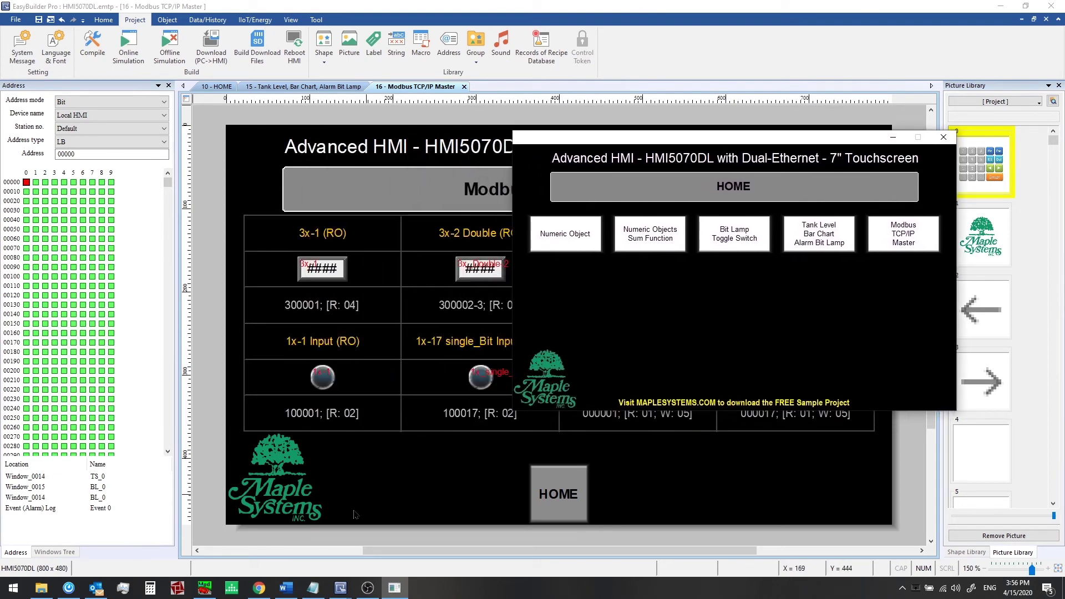
pyautogui.click(205, 588)
pyautogui.moveTo(298, 109); pyautogui.dragTo(312, 118)
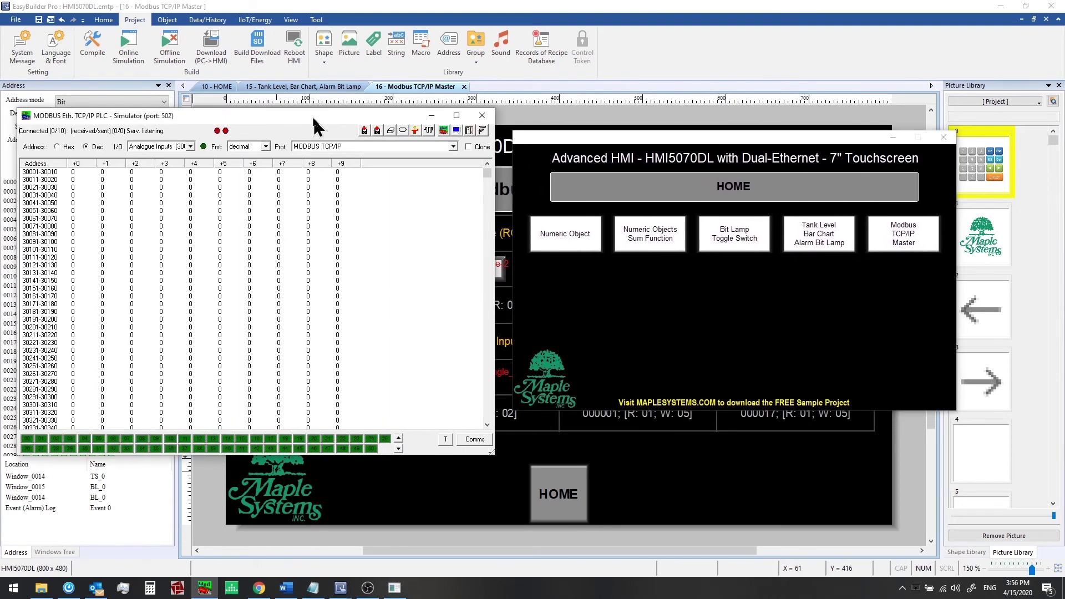
pyautogui.click(902, 233)
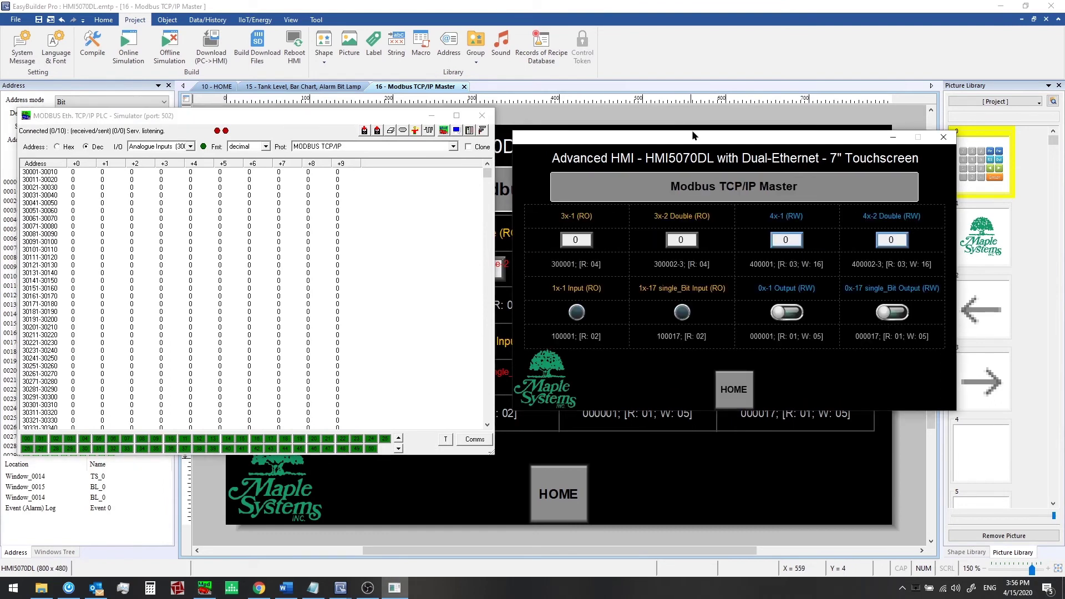
pyautogui.moveTo(693, 136); pyautogui.dragTo(676, 143)
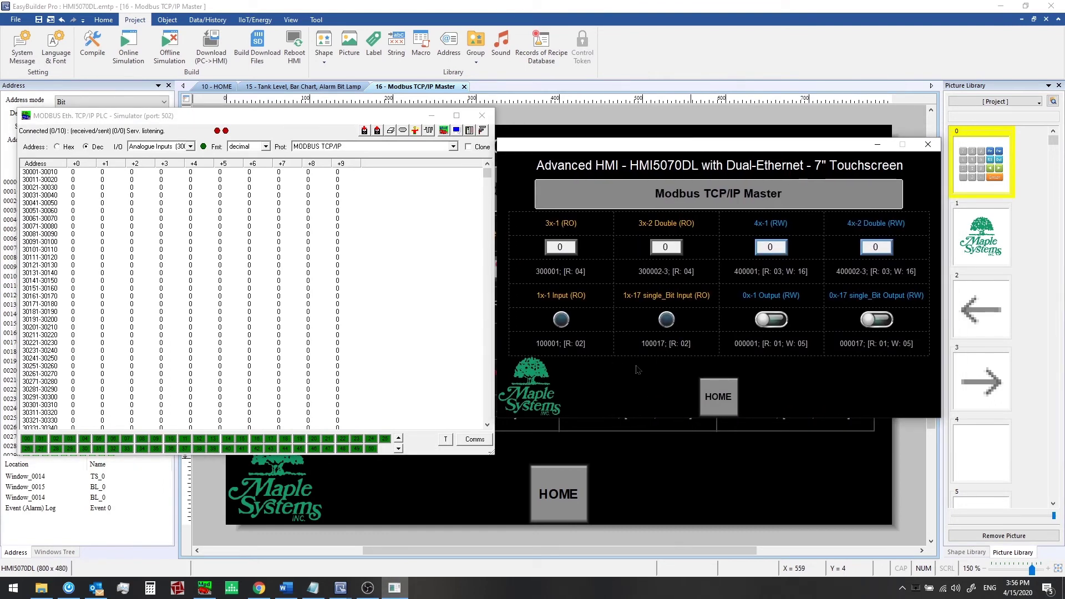
# In the simulator's Analogue Inputs, set register 300001 to 50
pyautogui.click(190, 147)
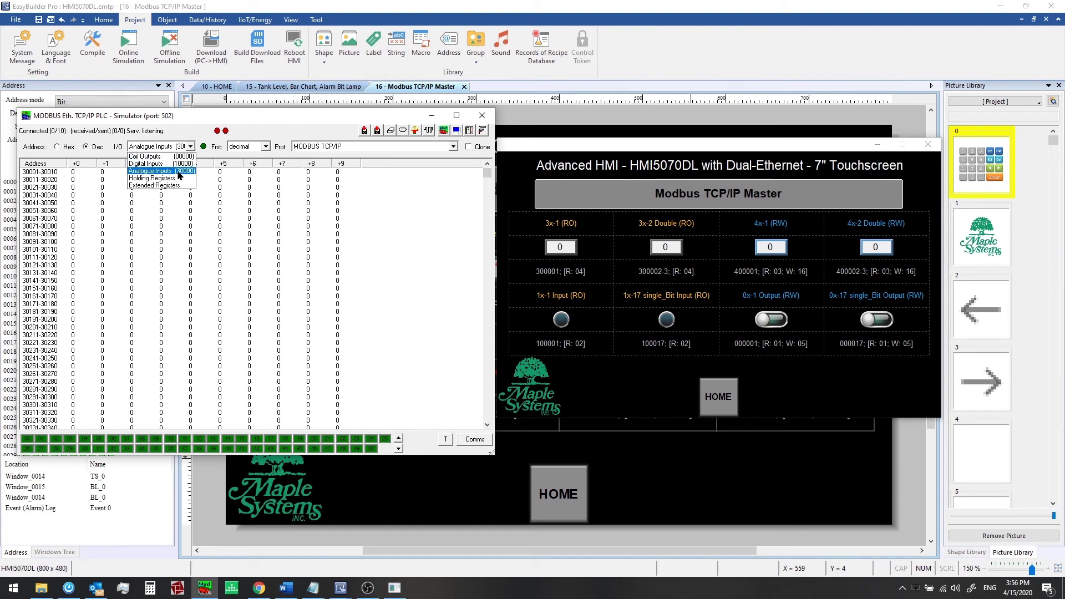
pyautogui.click(179, 171)
pyautogui.doubleClick(78, 174)
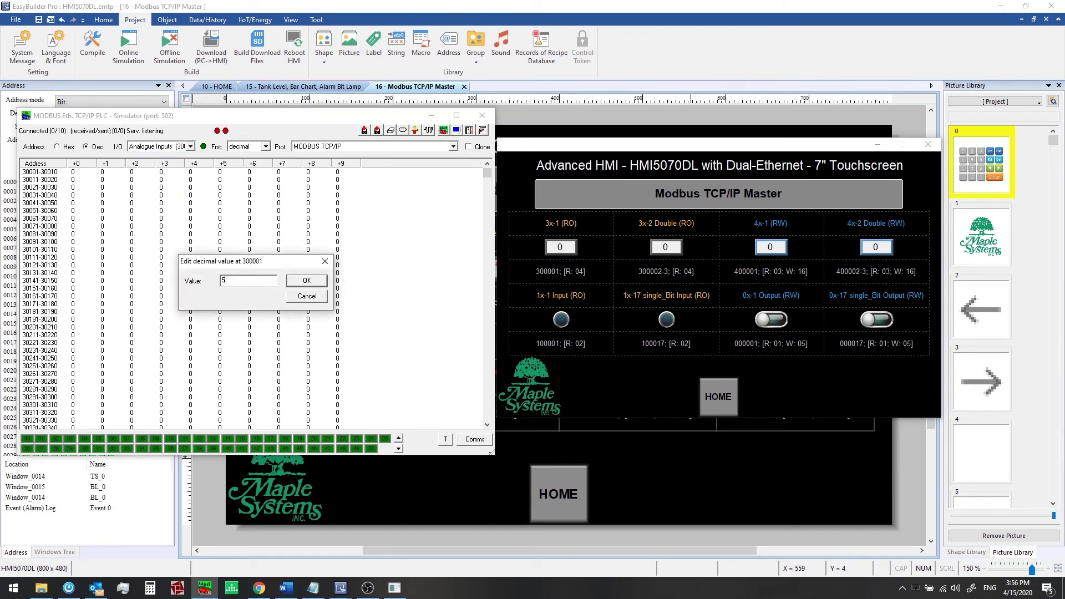
pyautogui.click(307, 281)
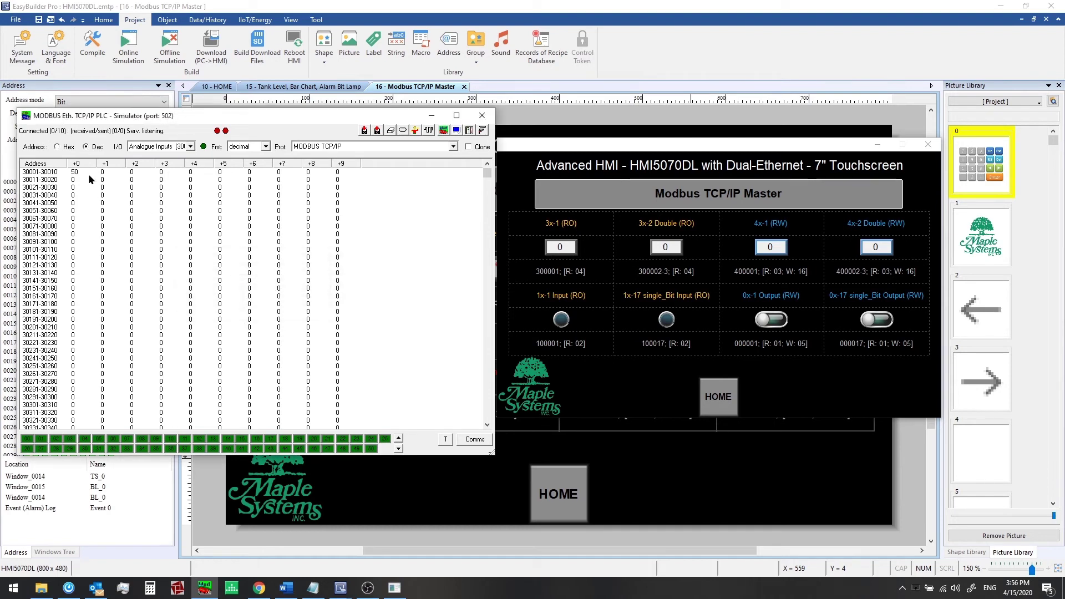
pyautogui.click(591, 183)
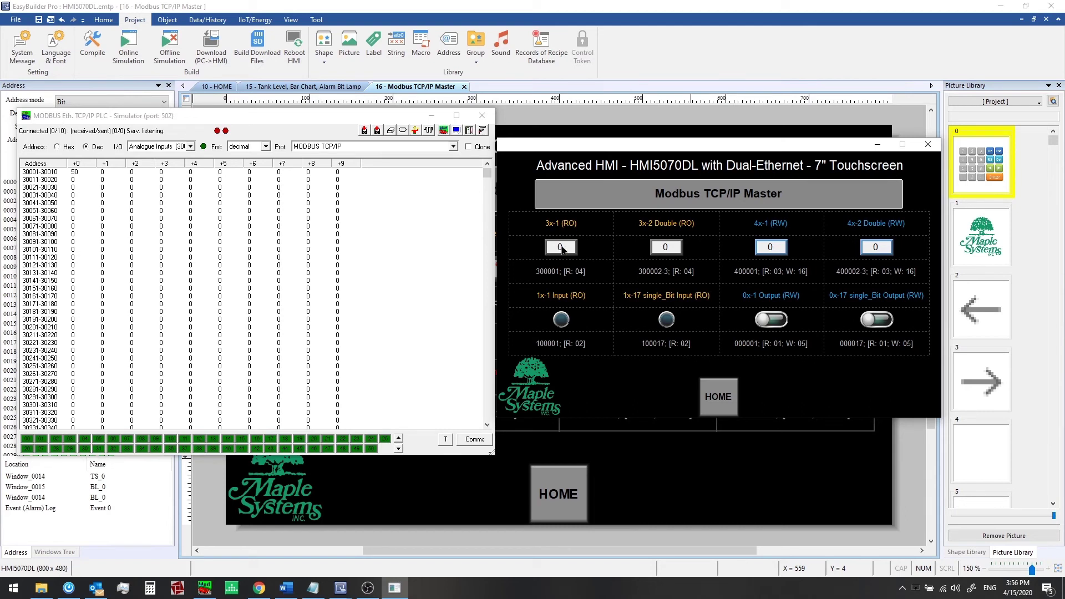
# Enter 100 in the simulation's 4x-1 field using the keypad
pyautogui.click(770, 251)
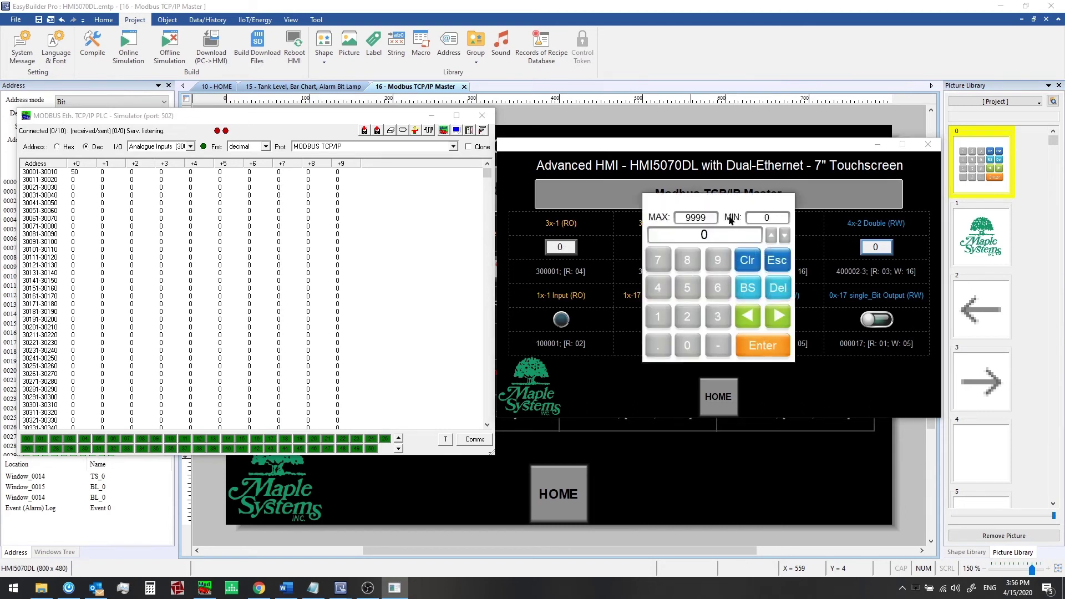
pyautogui.moveTo(728, 203); pyautogui.dragTo(629, 214)
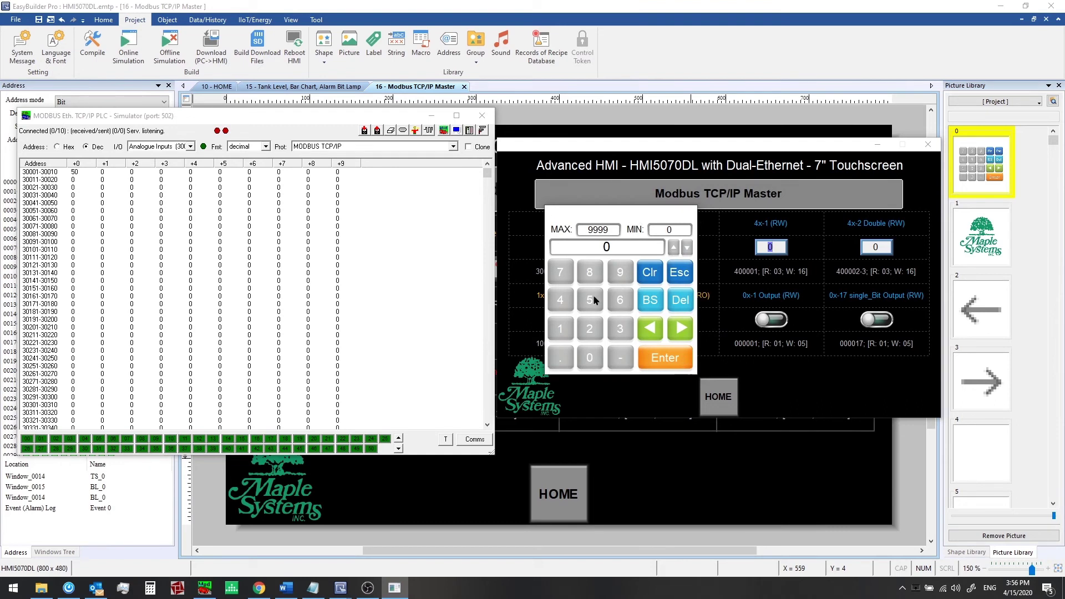
pyautogui.click(562, 329)
pyautogui.click(588, 355)
pyautogui.click(587, 351)
pyautogui.click(655, 352)
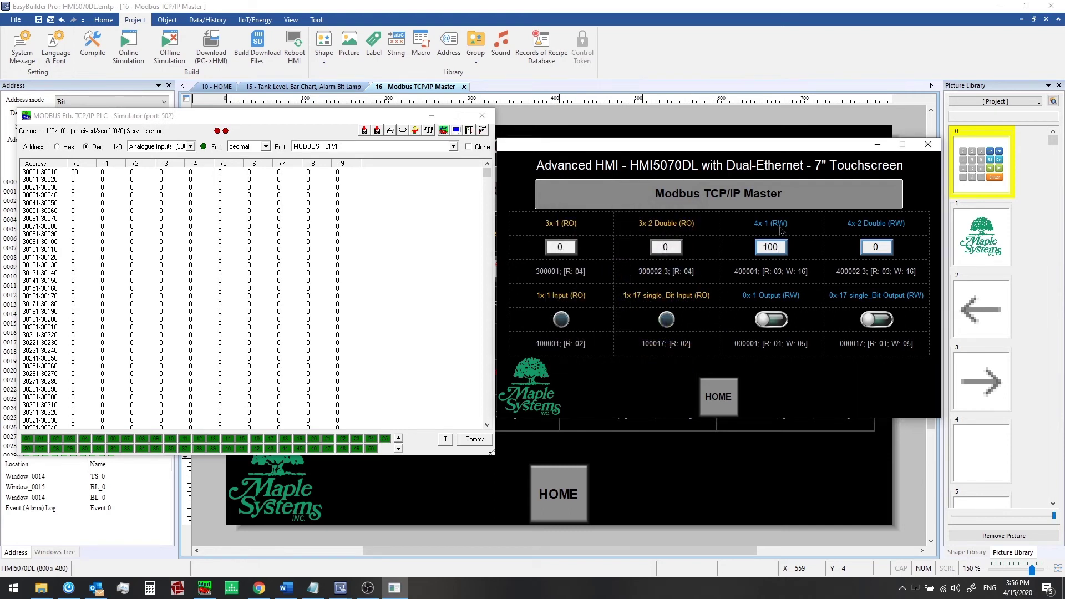
# Check holding register 400001 in the simulator, then return to the EasyBuilder design window
pyautogui.click(190, 146)
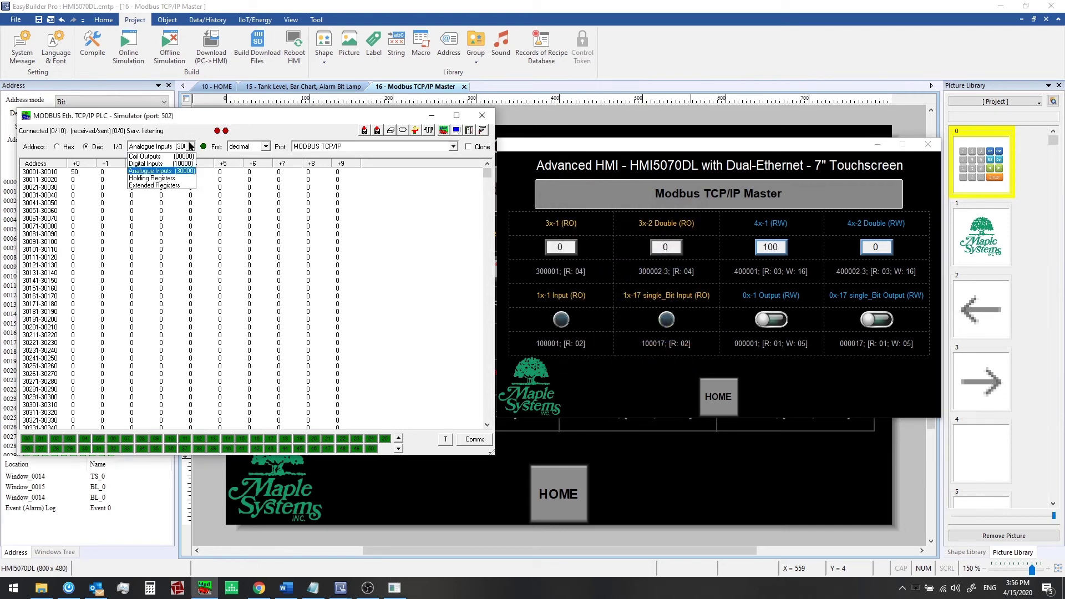
pyautogui.click(186, 178)
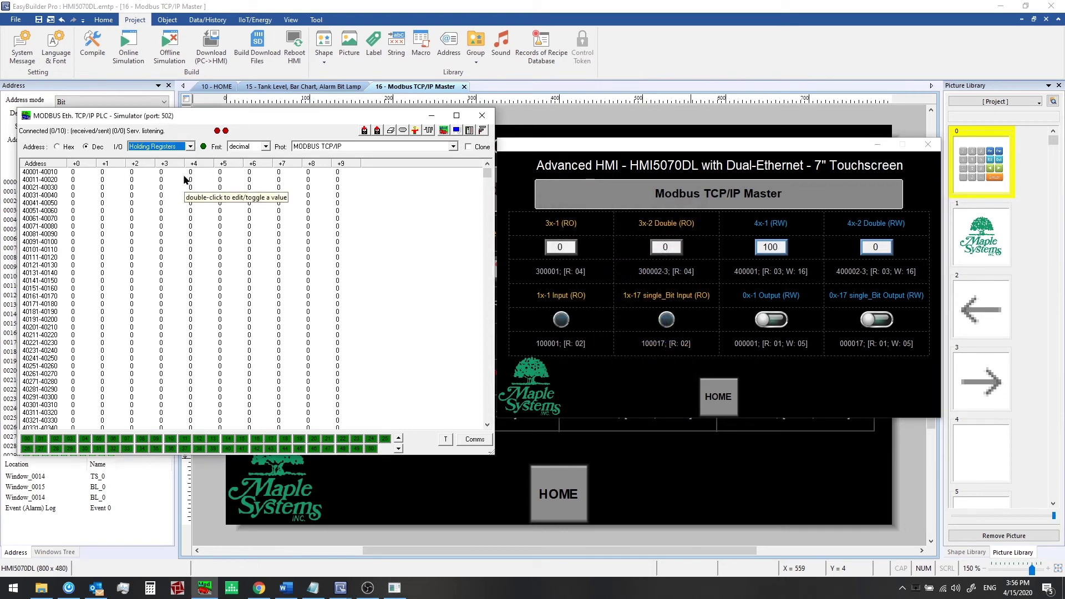
pyautogui.doubleClick(81, 169)
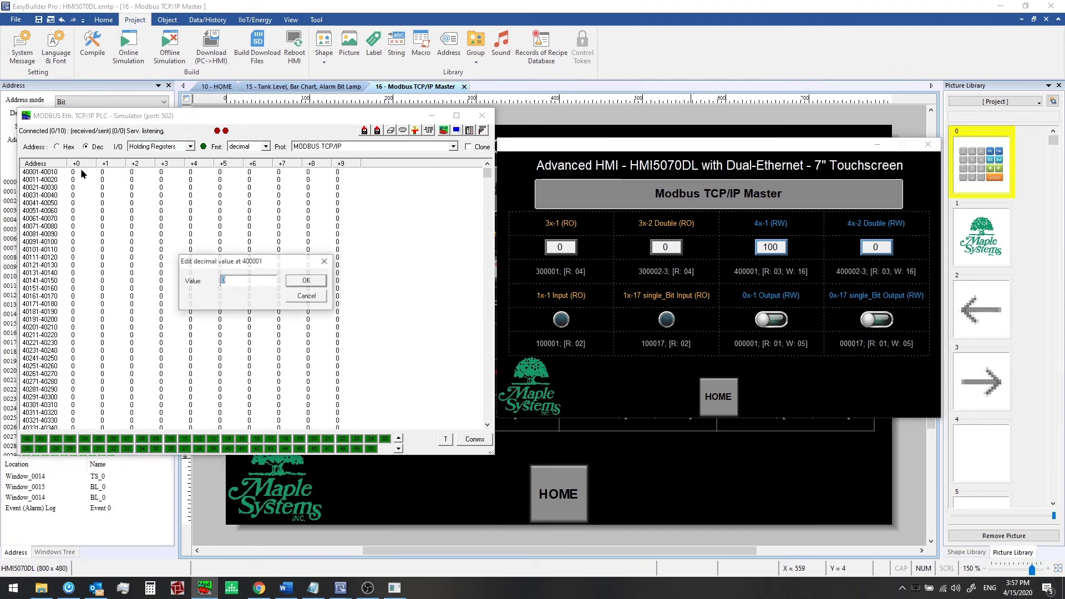
pyautogui.click(317, 299)
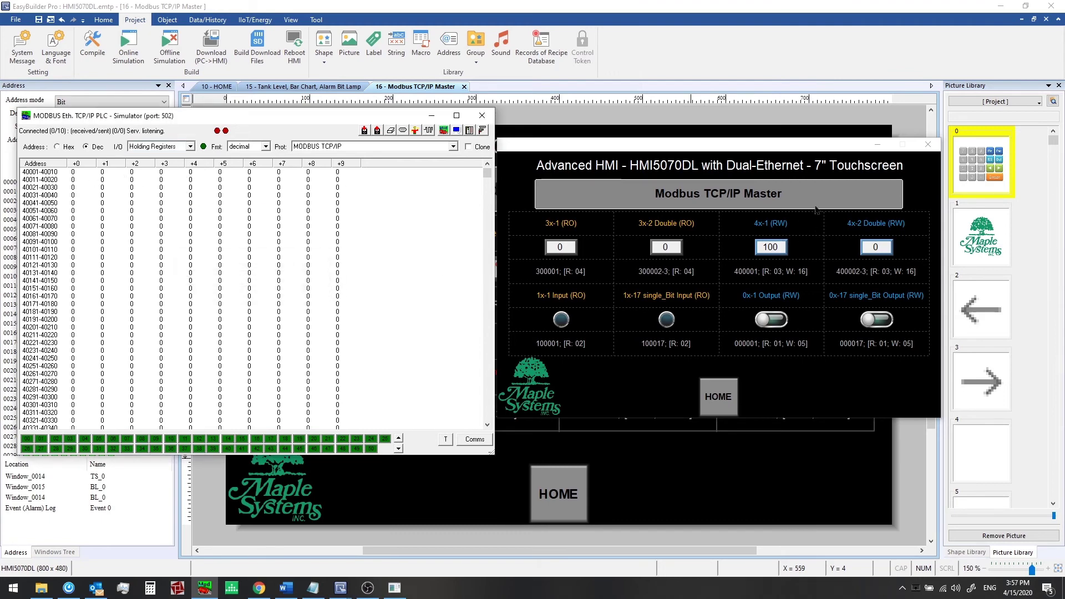
pyautogui.click(799, 136)
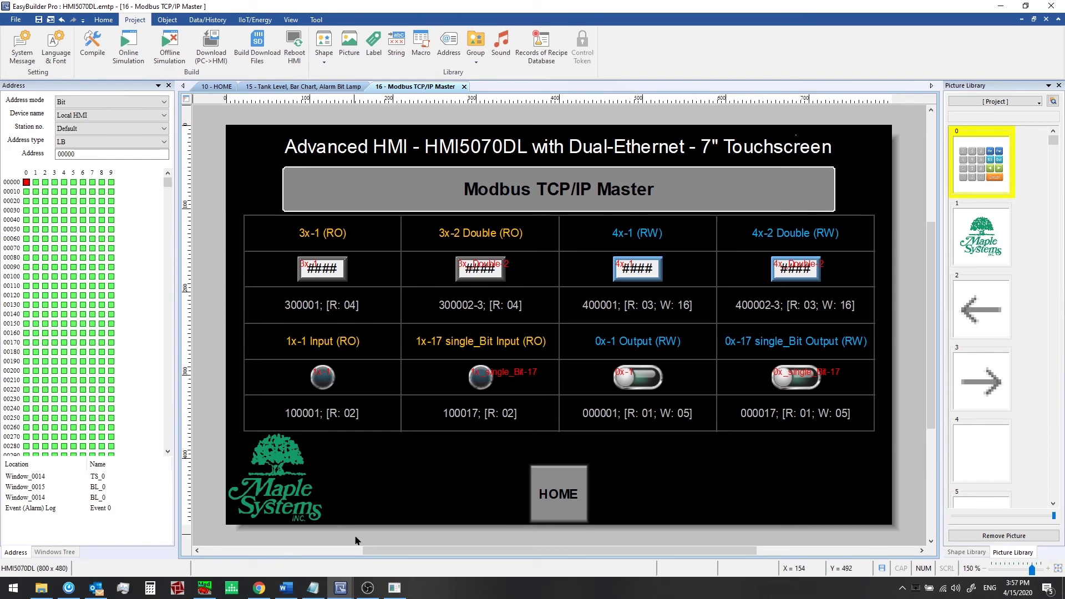
# Relaunch the online simulation and open its Modbus TCP/IP Master page
pyautogui.click(395, 587)
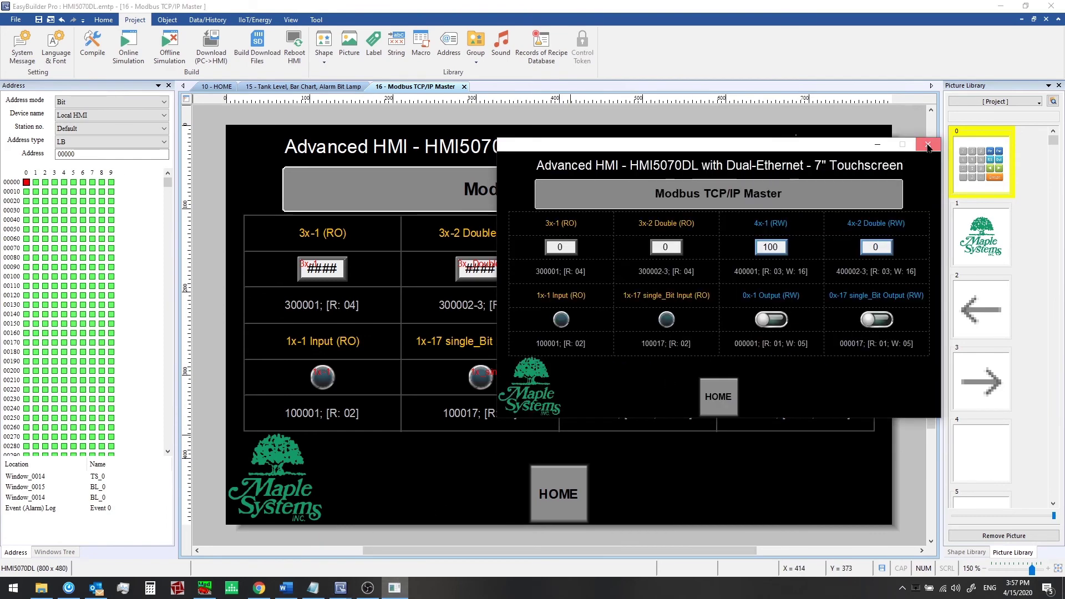
pyautogui.click(928, 146)
pyautogui.click(128, 47)
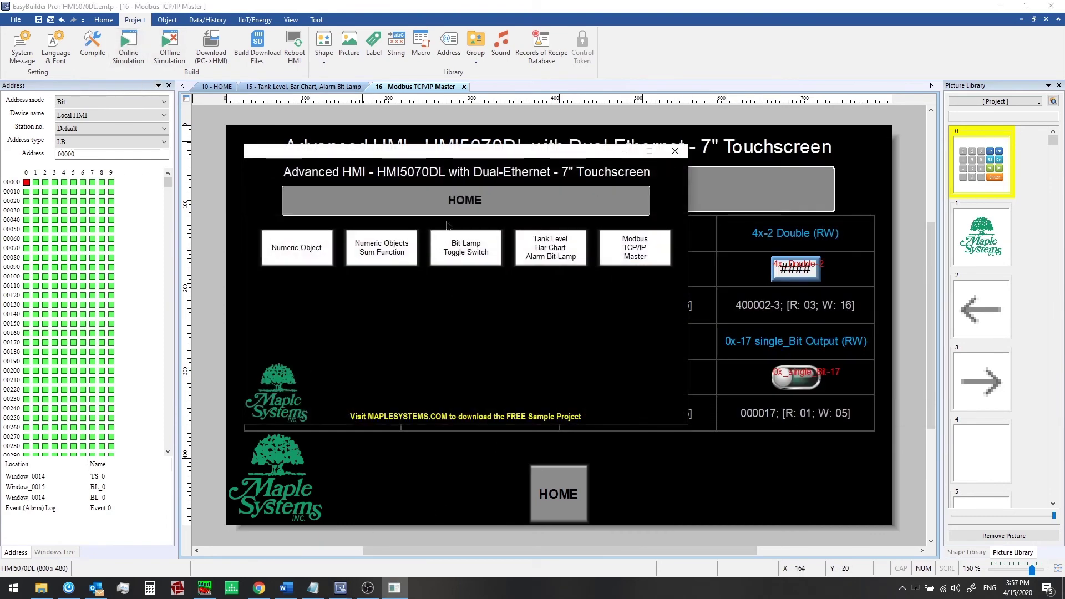
pyautogui.moveTo(507, 153); pyautogui.dragTo(776, 161)
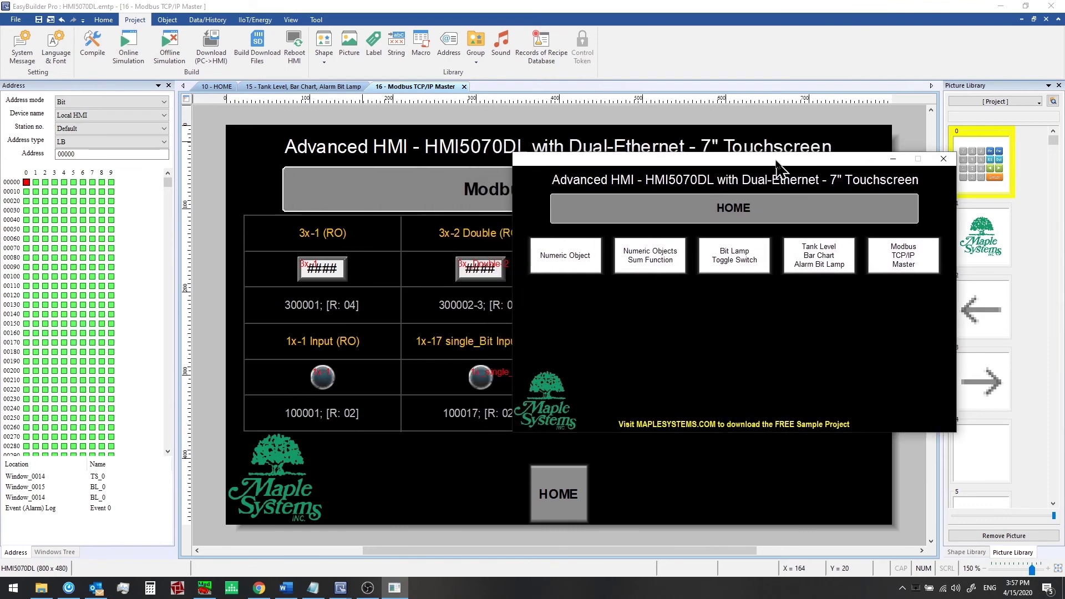
pyautogui.click(205, 588)
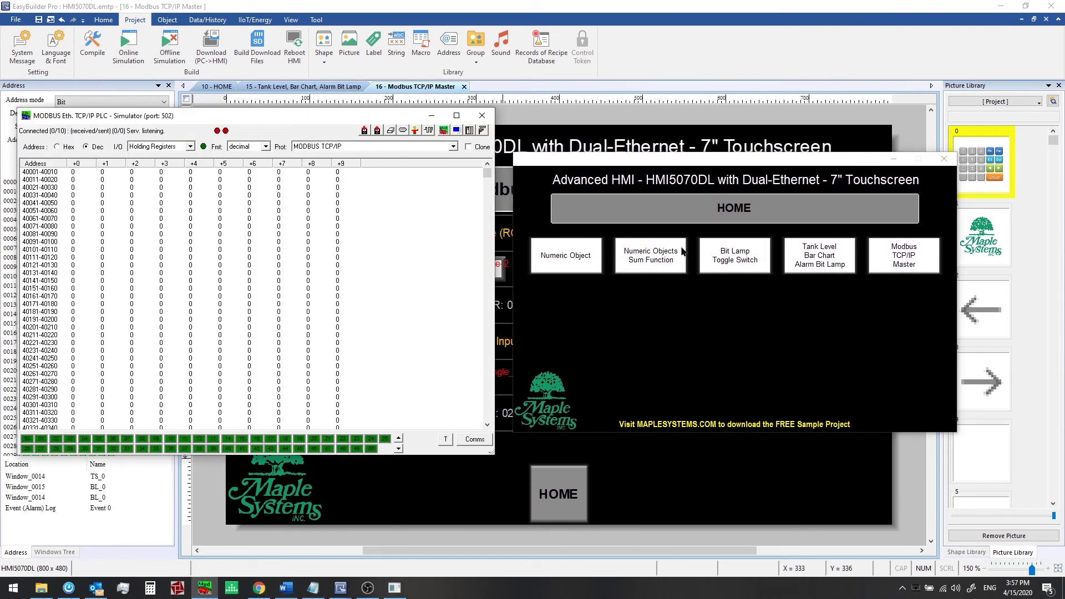
pyautogui.moveTo(685, 163); pyautogui.dragTo(670, 135)
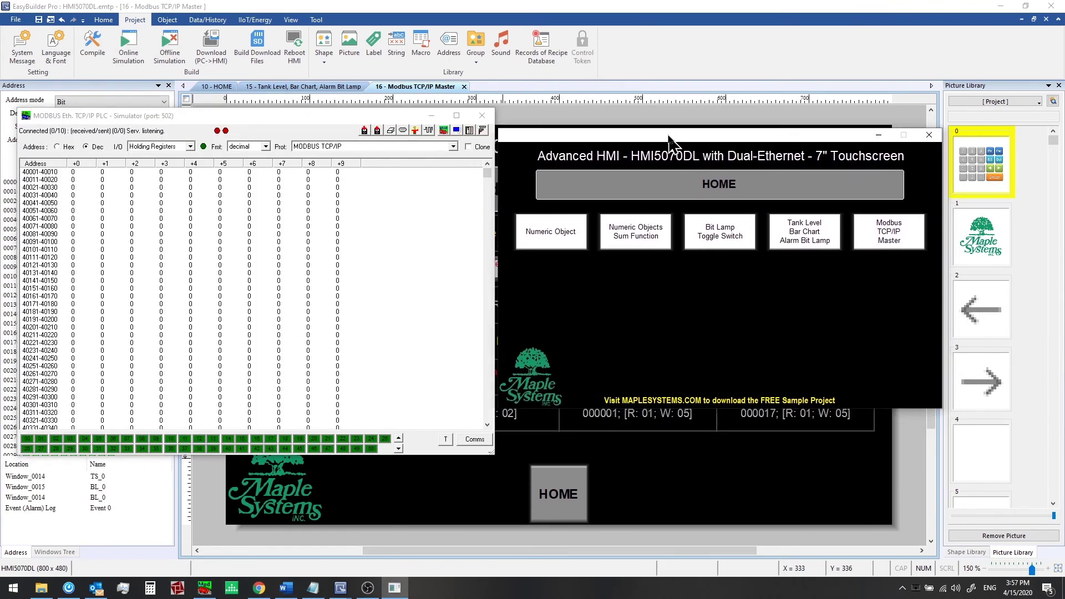
pyautogui.click(902, 214)
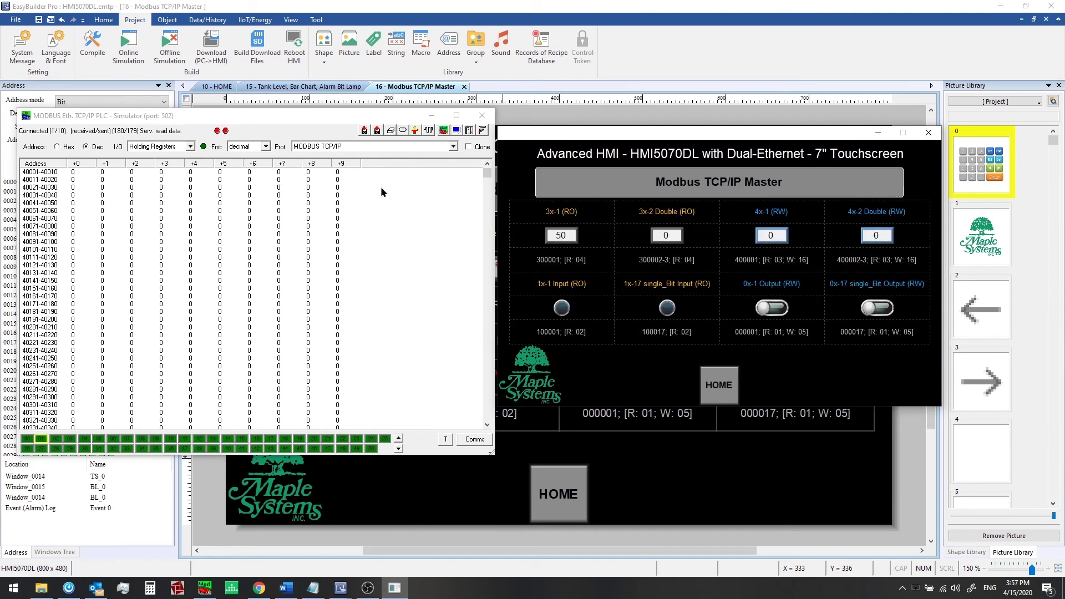
# Set analogue input register 300002 to 75 in the Modbus simulator
pyautogui.click(190, 146)
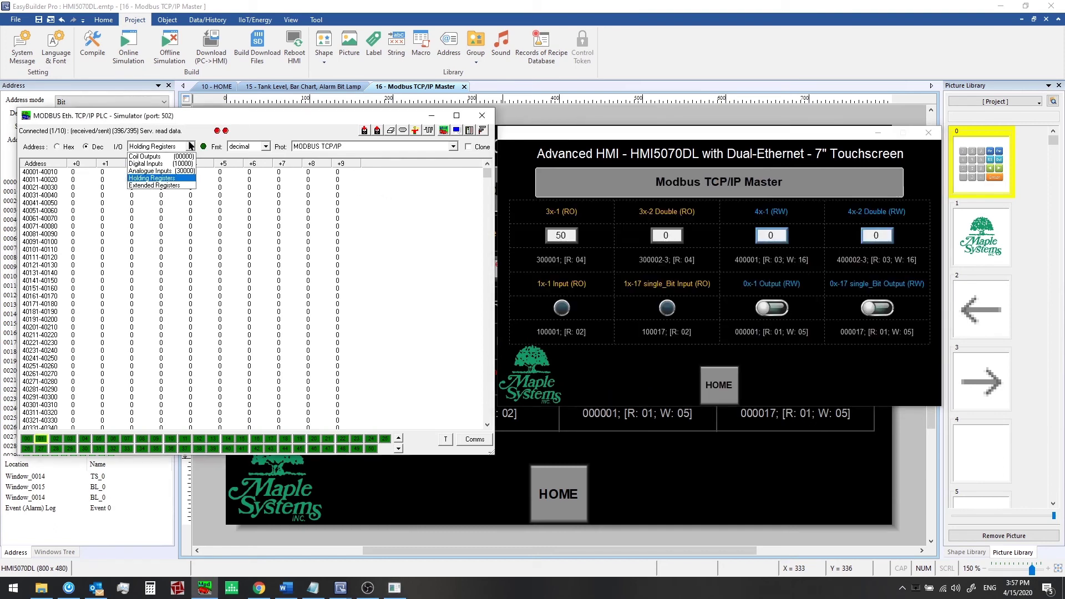
pyautogui.click(166, 171)
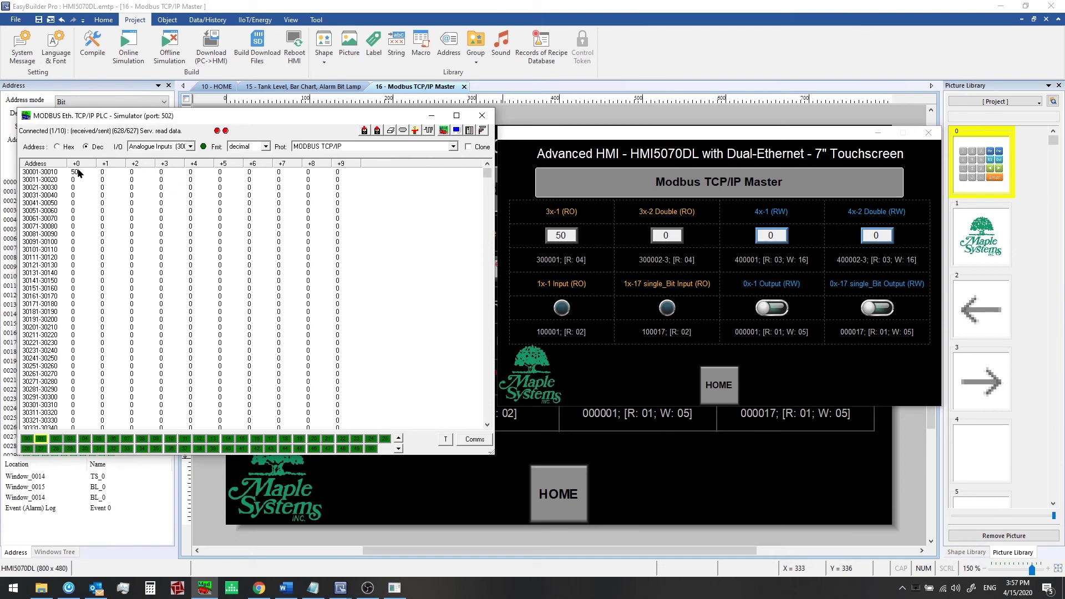
pyautogui.doubleClick(108, 171)
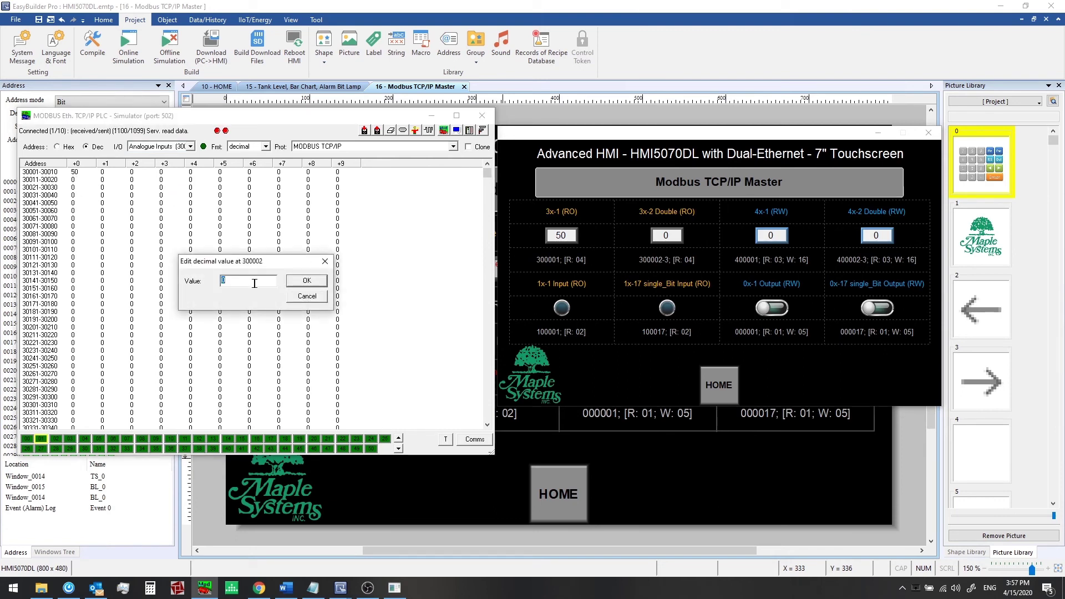
pyautogui.click(306, 280)
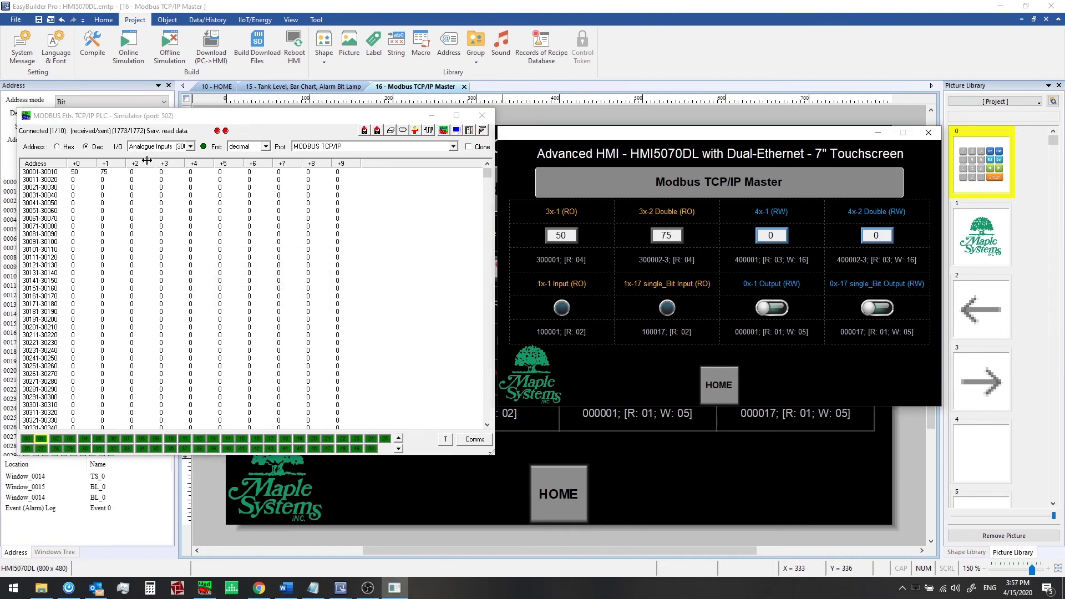
# Show holding registers in the simulator and key 99 into the 4x-2 Double field
pyautogui.click(190, 146)
pyautogui.click(173, 175)
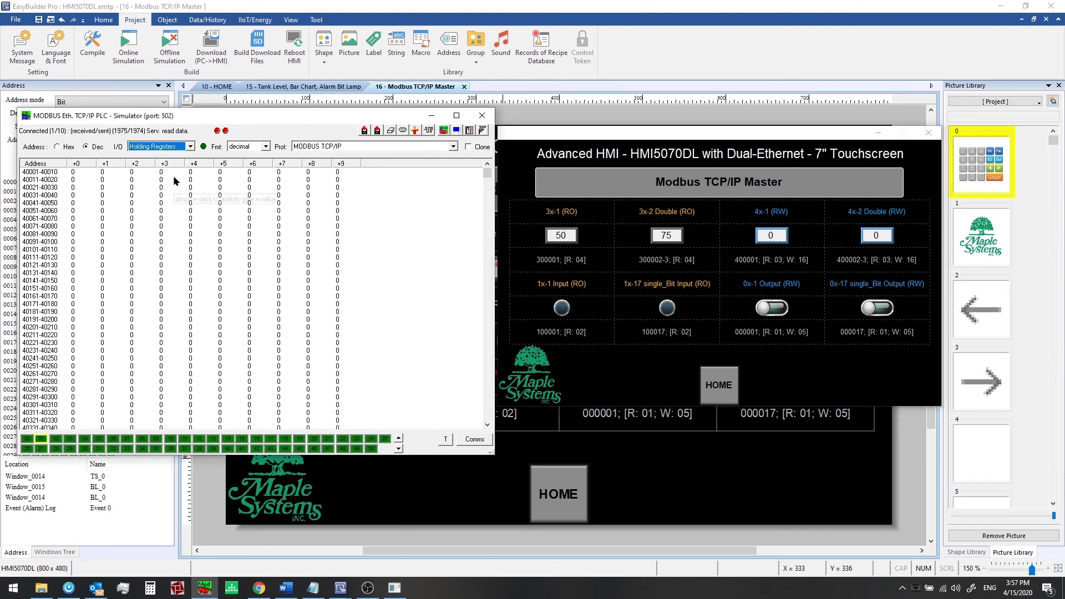
pyautogui.click(879, 236)
pyautogui.click(878, 236)
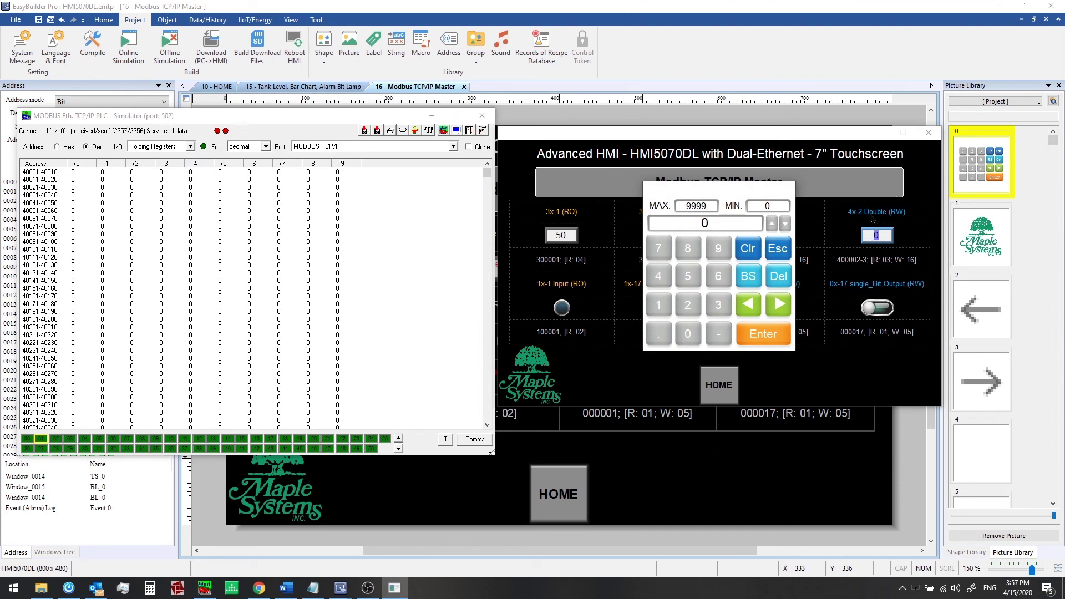
pyautogui.click(719, 246)
pyautogui.click(719, 247)
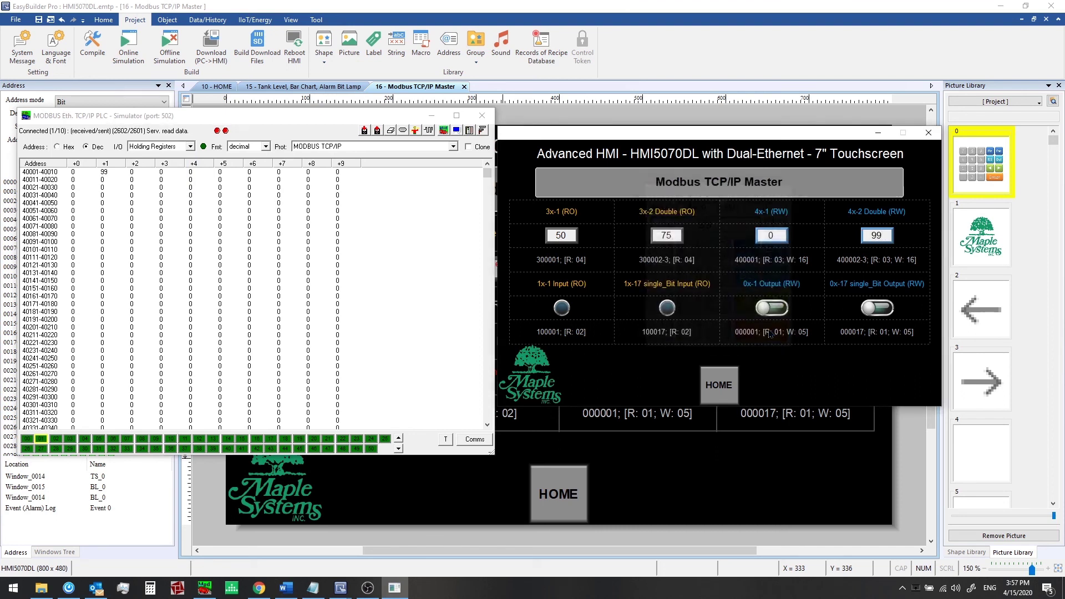
pyautogui.click(114, 169)
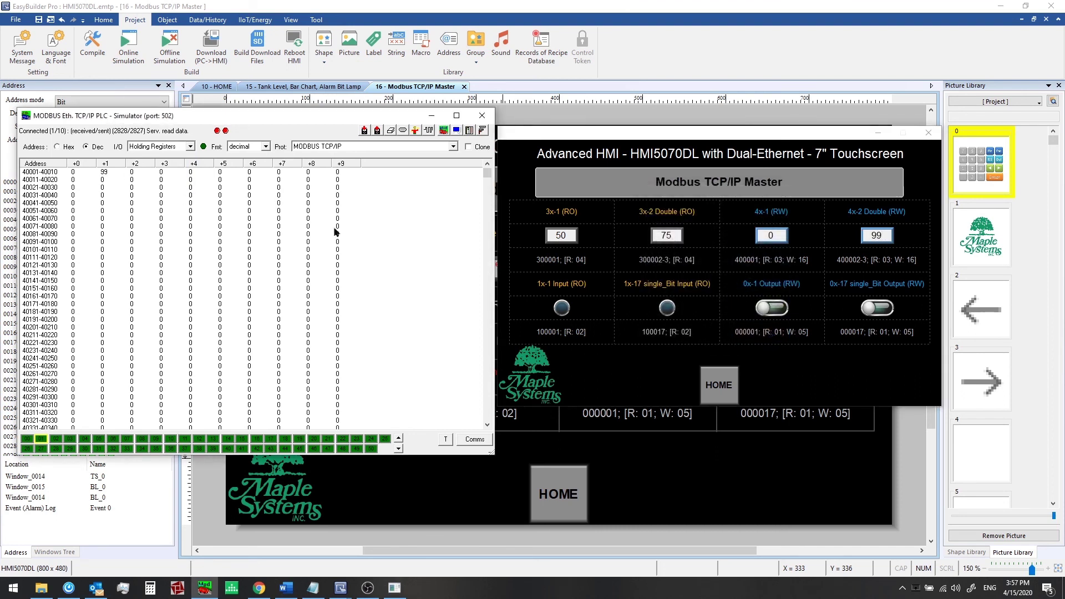
# Show Digital Inputs in the simulator and switch on bits 10001 and 10017
pyautogui.click(189, 147)
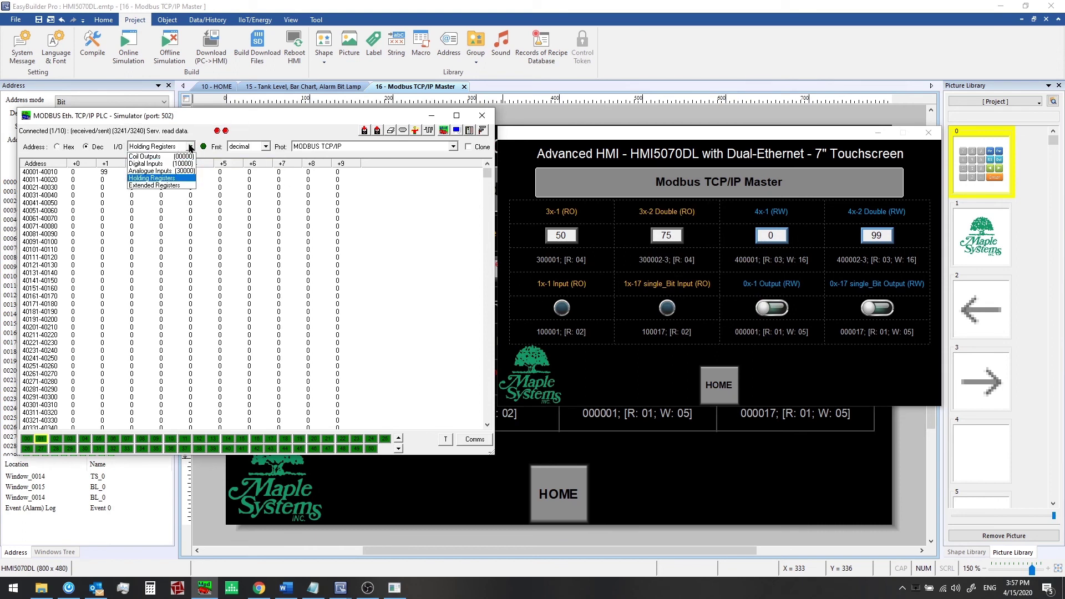
pyautogui.click(166, 164)
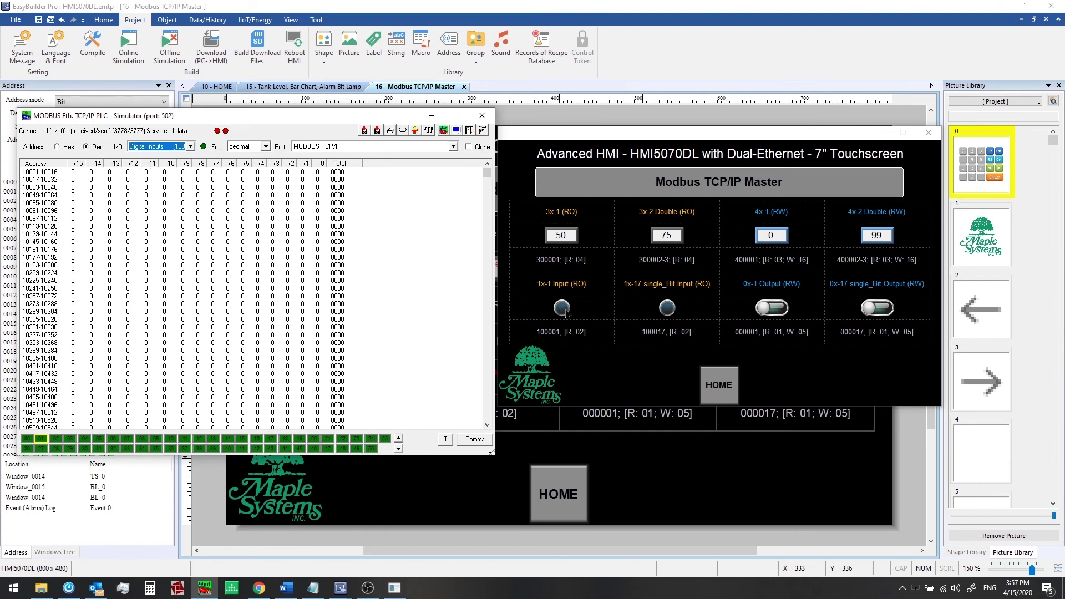
pyautogui.doubleClick(75, 173)
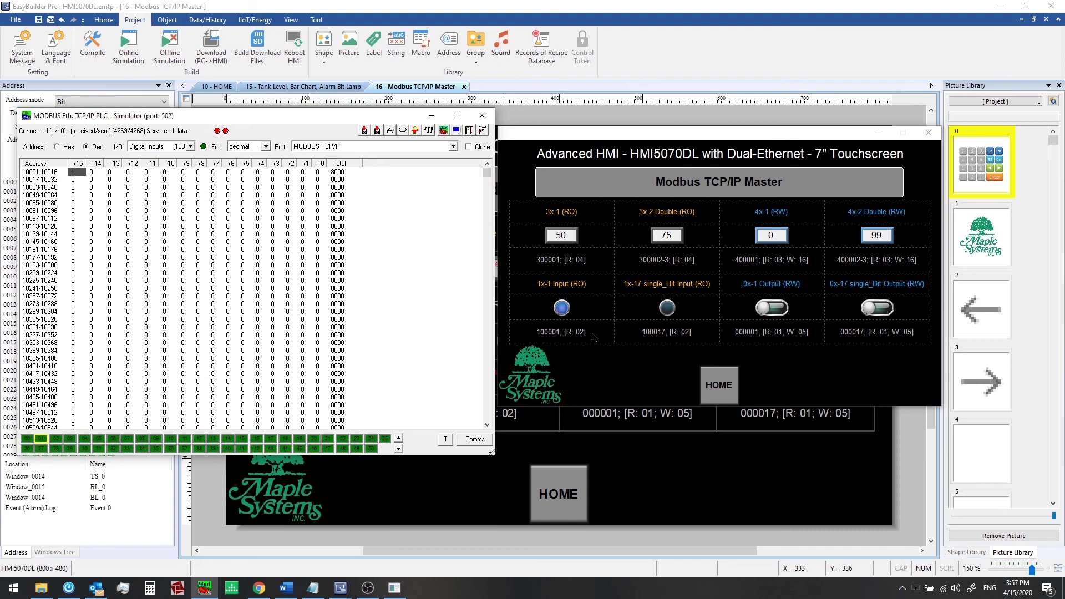
pyautogui.doubleClick(77, 178)
# Show Coil Outputs in the simulator and switch on the 0x-1 and 0x-17 toggles
pyautogui.click(190, 147)
pyautogui.click(161, 156)
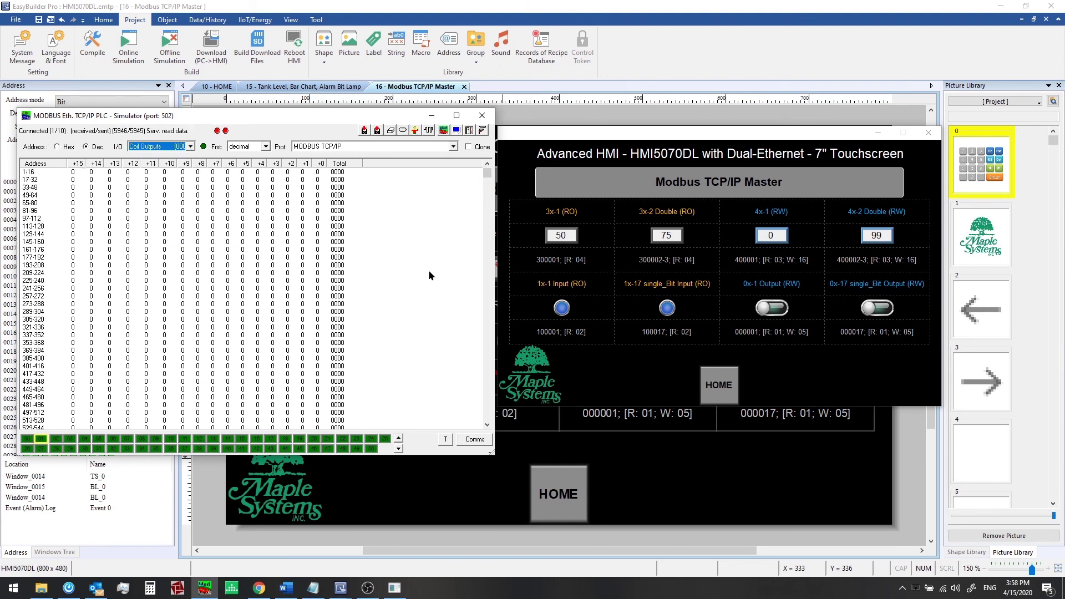
pyautogui.click(775, 311)
pyautogui.click(877, 308)
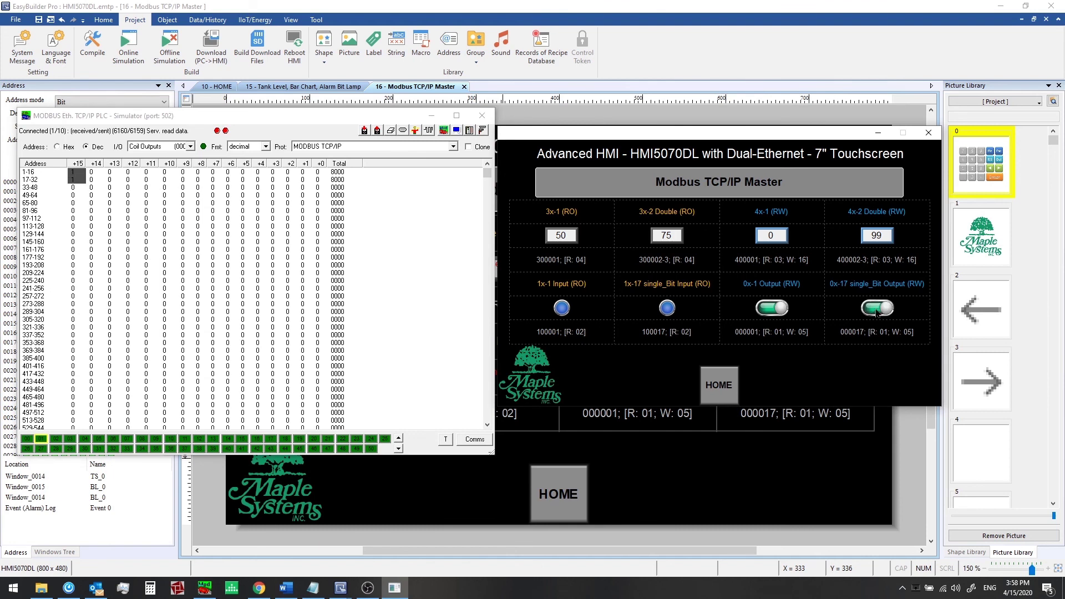
pyautogui.click(772, 312)
pyautogui.click(772, 312)
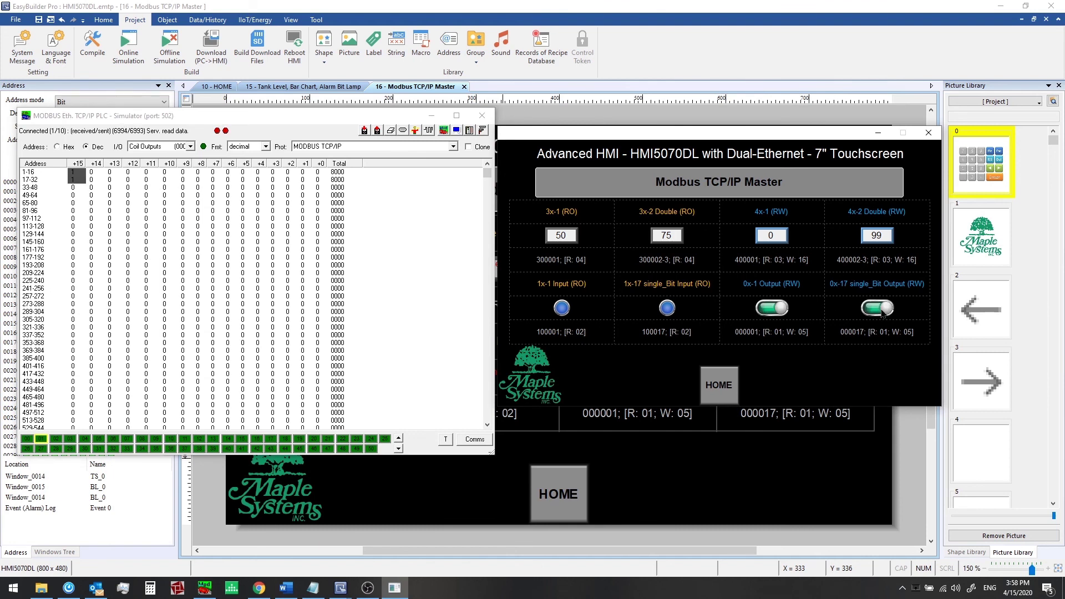